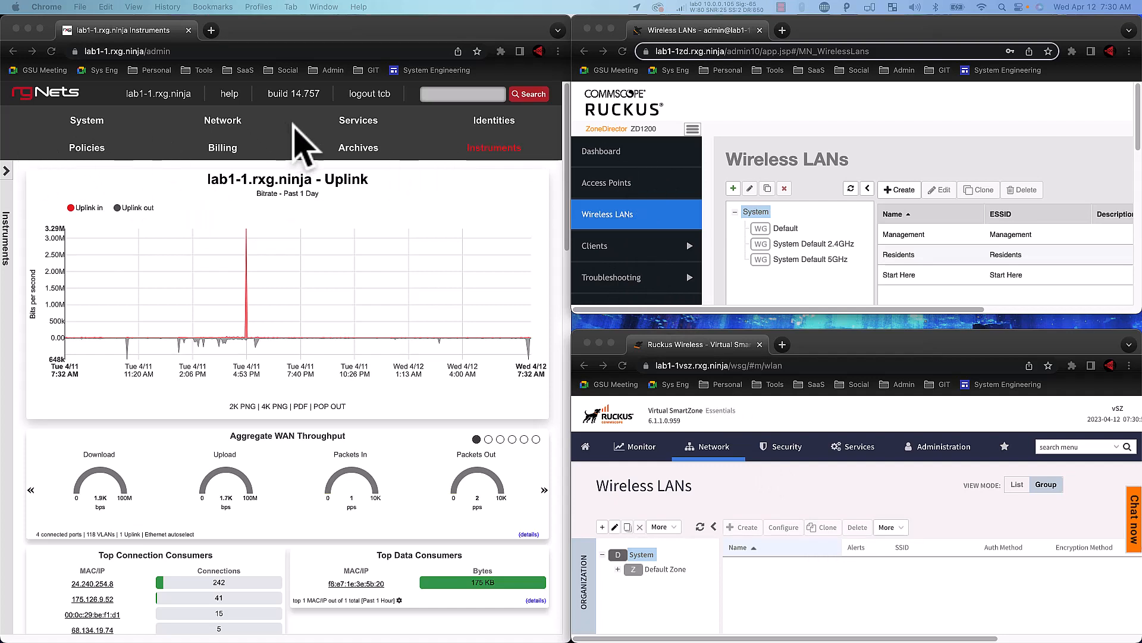
Start a new WLAN controller on the network's wireless page and name it ZoneDirector
{"action": "left_click", "coordinate": [206, 118]}
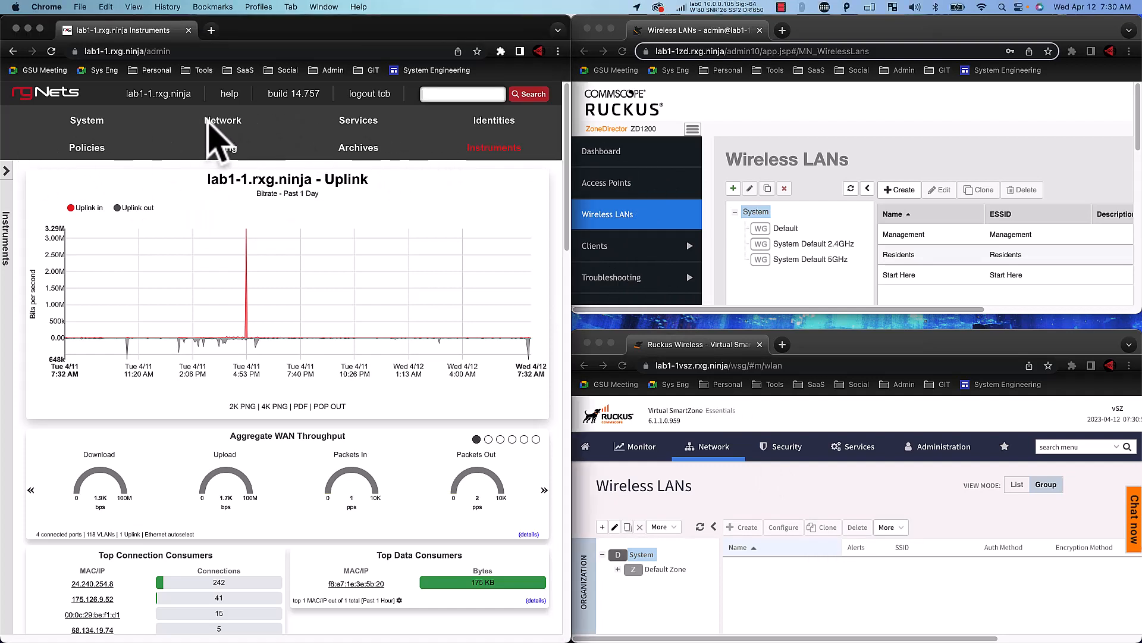
{"action": "mouse_move", "coordinate": [208, 122]}
{"action": "left_click", "coordinate": [189, 290]}
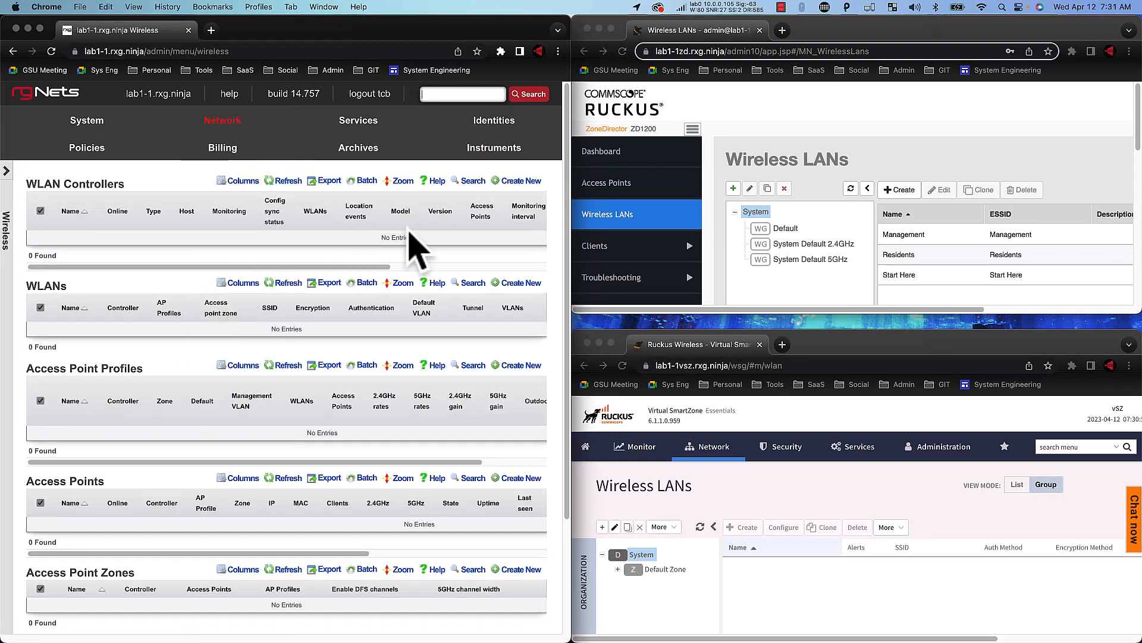
{"action": "left_click", "coordinate": [508, 182]}
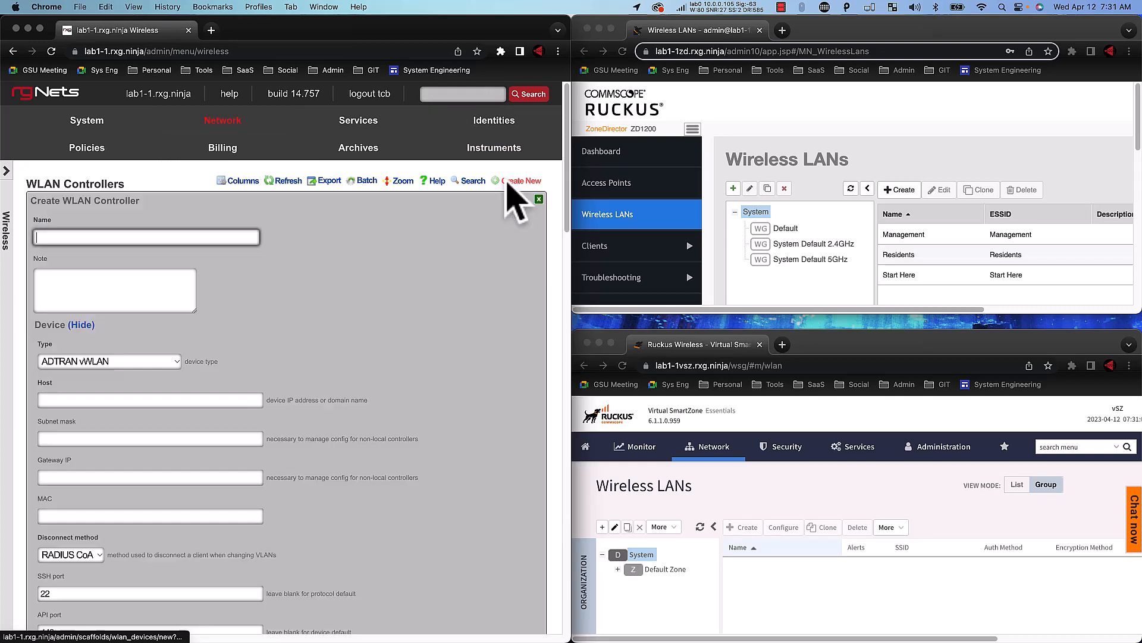
{"action": "type", "text": "Z"}
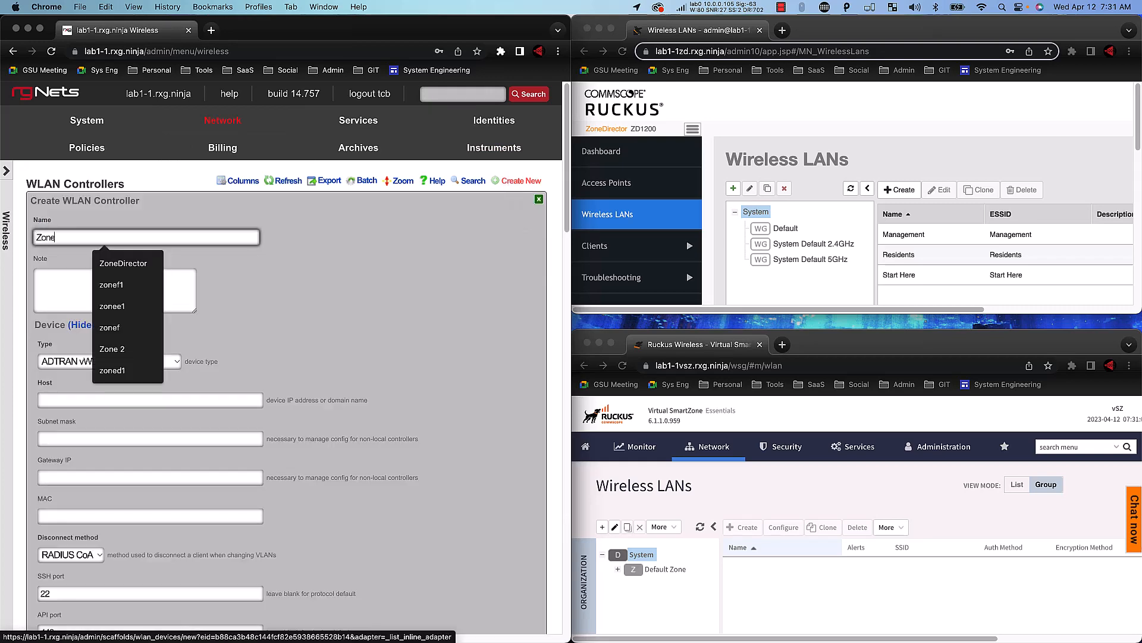
{"action": "type", "text": "one"}
{"action": "key", "text": "Down"}
{"action": "key", "text": "Return"}
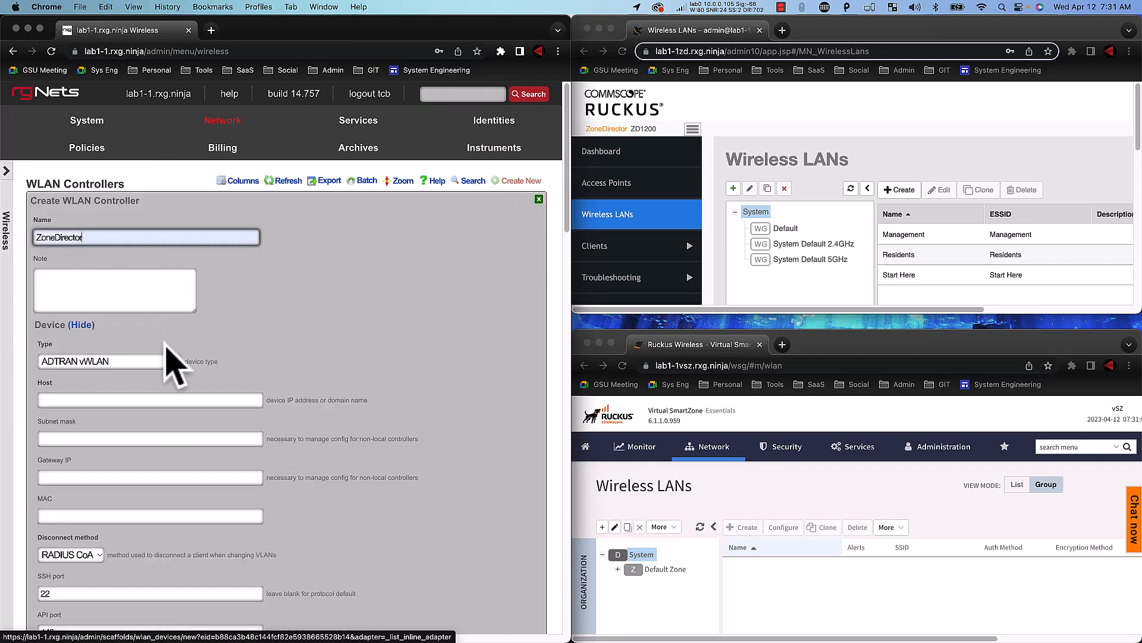
Set the controller's device type to RUCKUS Unleashed/ZoneDirector and its host to 192.168.5.14
{"action": "left_click", "coordinate": [141, 361]}
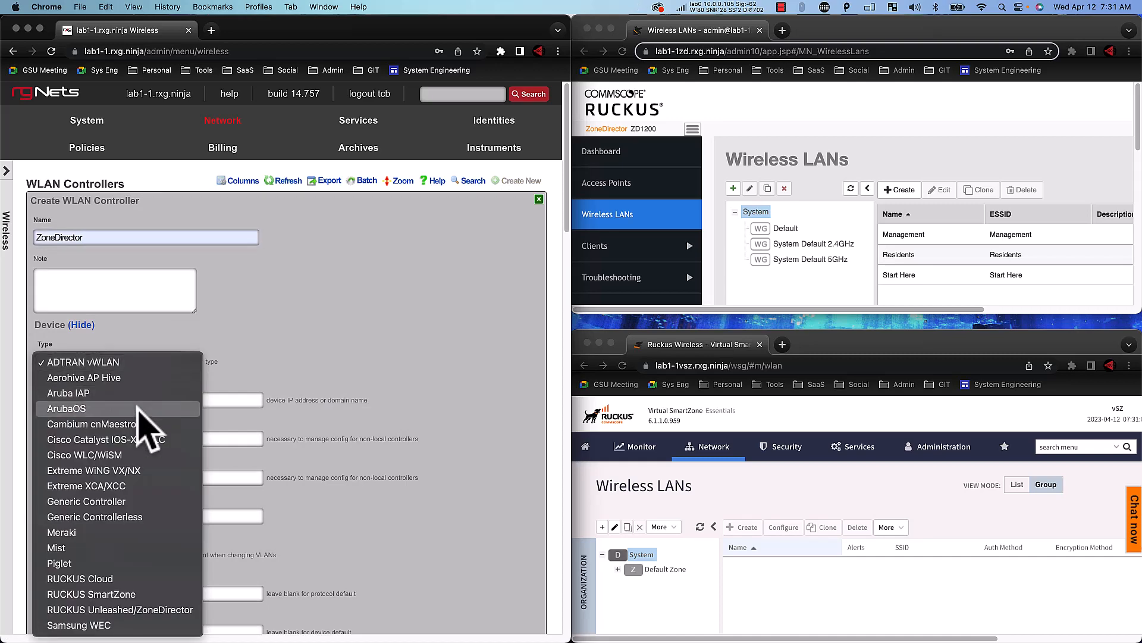
{"action": "left_click", "coordinate": [74, 612]}
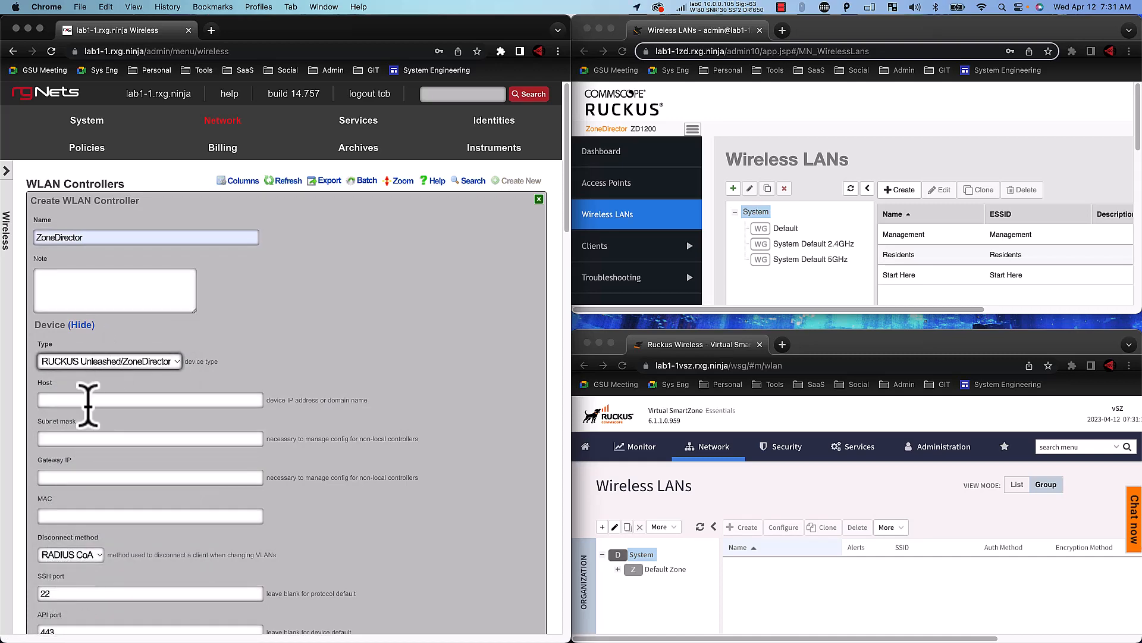
{"action": "left_click", "coordinate": [88, 400]}
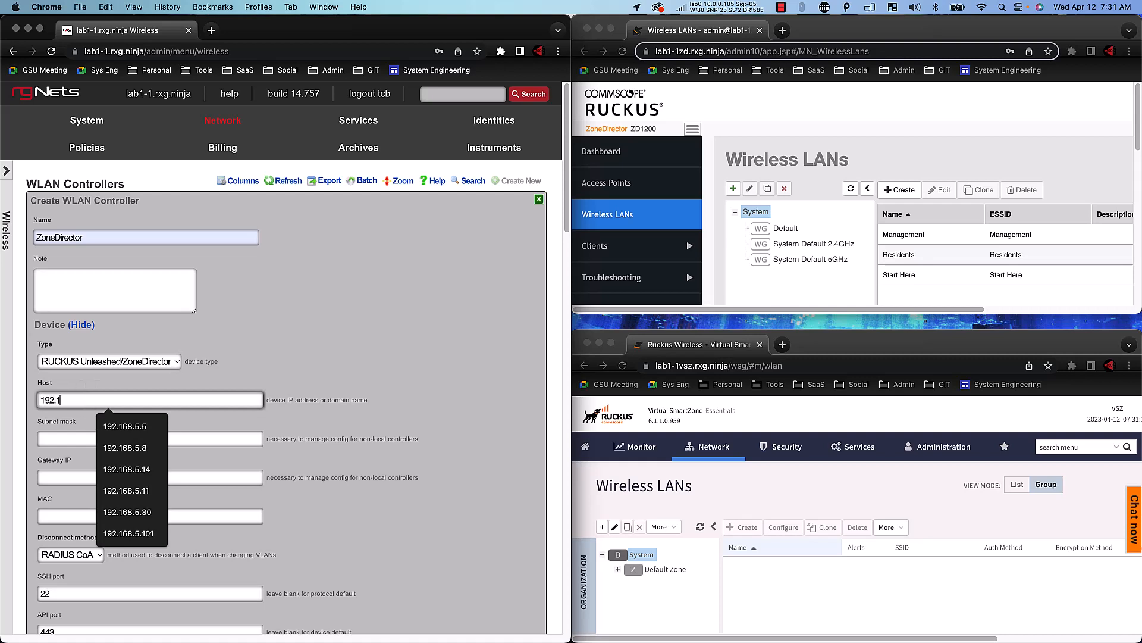
{"action": "type", "text": "192.168.5.14"}
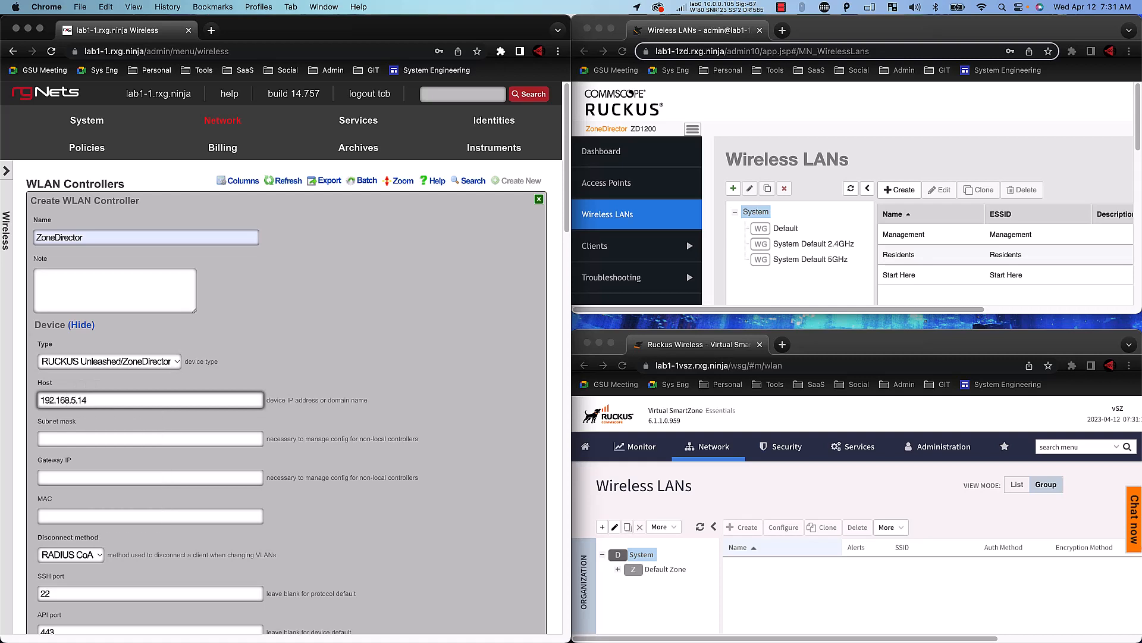
Set the controller's API port to 22 and enter the device admin password
{"action": "scroll", "coordinate": [47, 512], "scroll_direction": "down", "scroll_amount": 5}
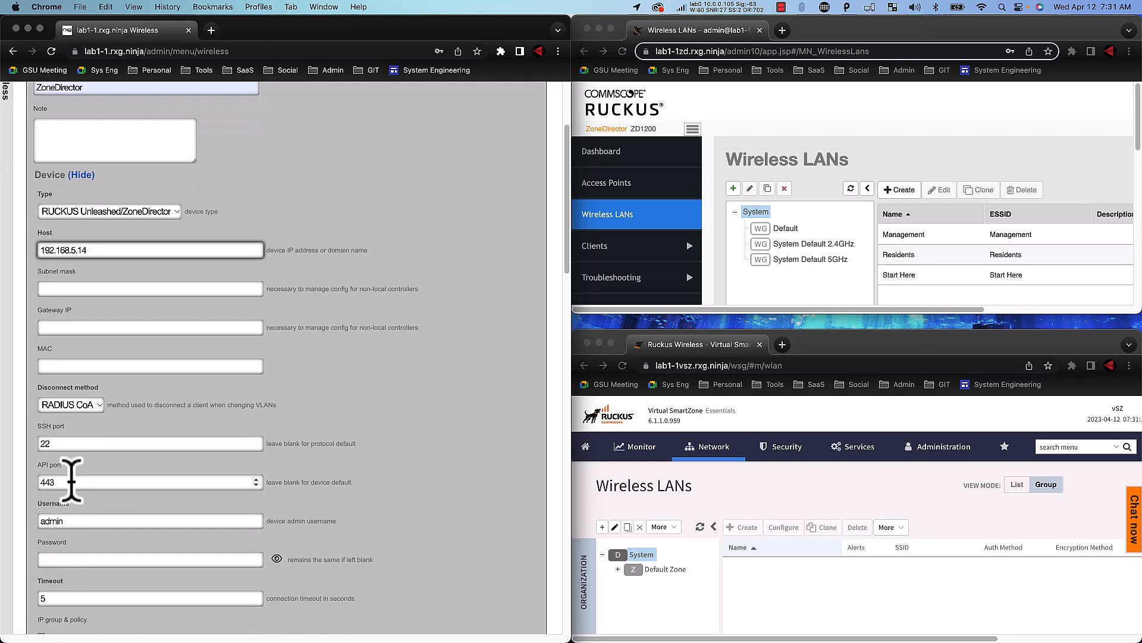
{"action": "left_click", "coordinate": [59, 482]}
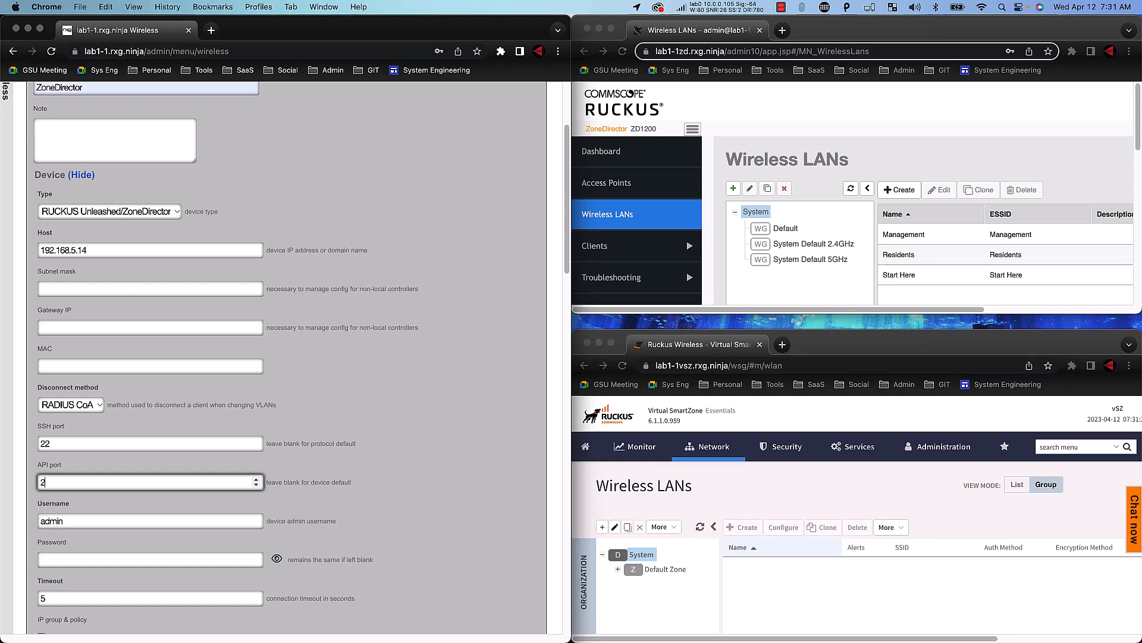
{"action": "key", "text": "Tab"}
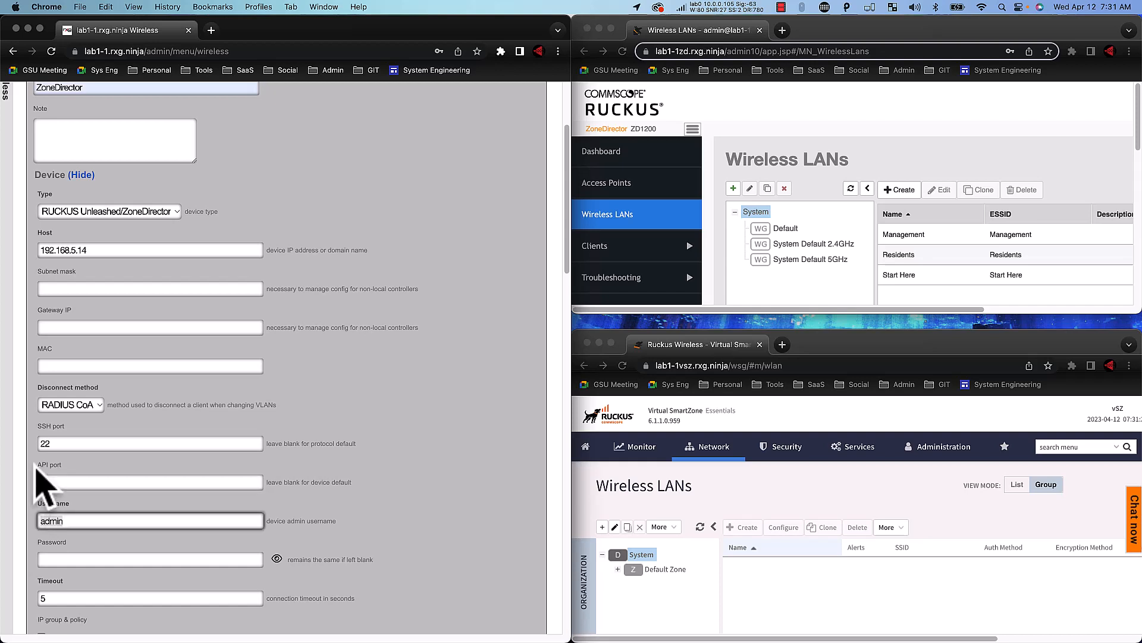
{"action": "scroll", "coordinate": [43, 484], "scroll_direction": "down", "scroll_amount": 3}
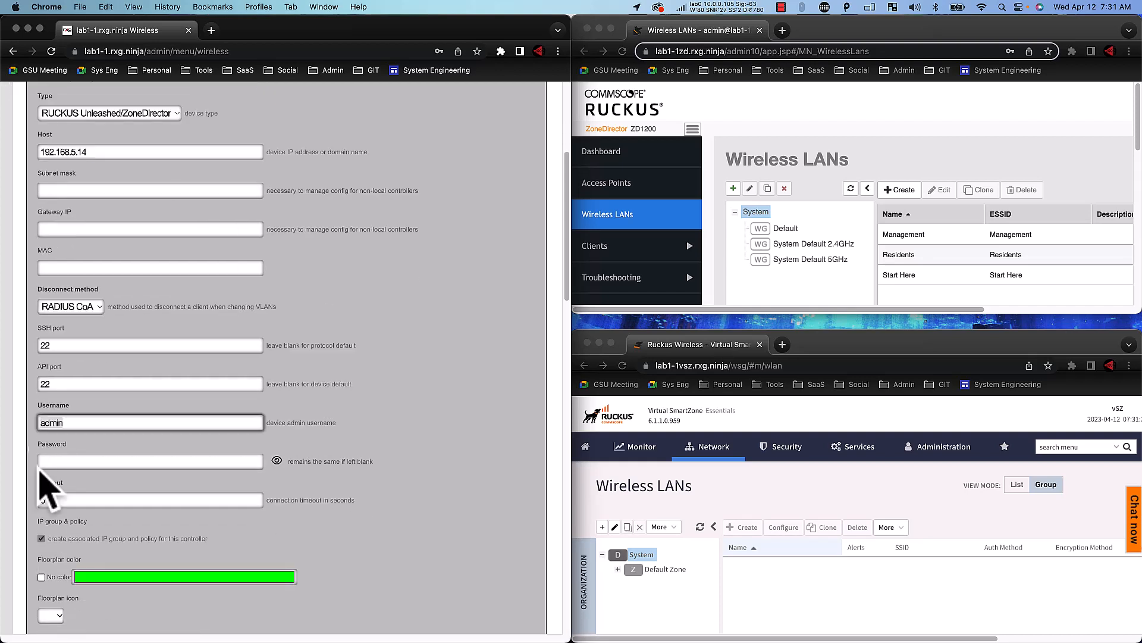
{"action": "left_click", "coordinate": [70, 461]}
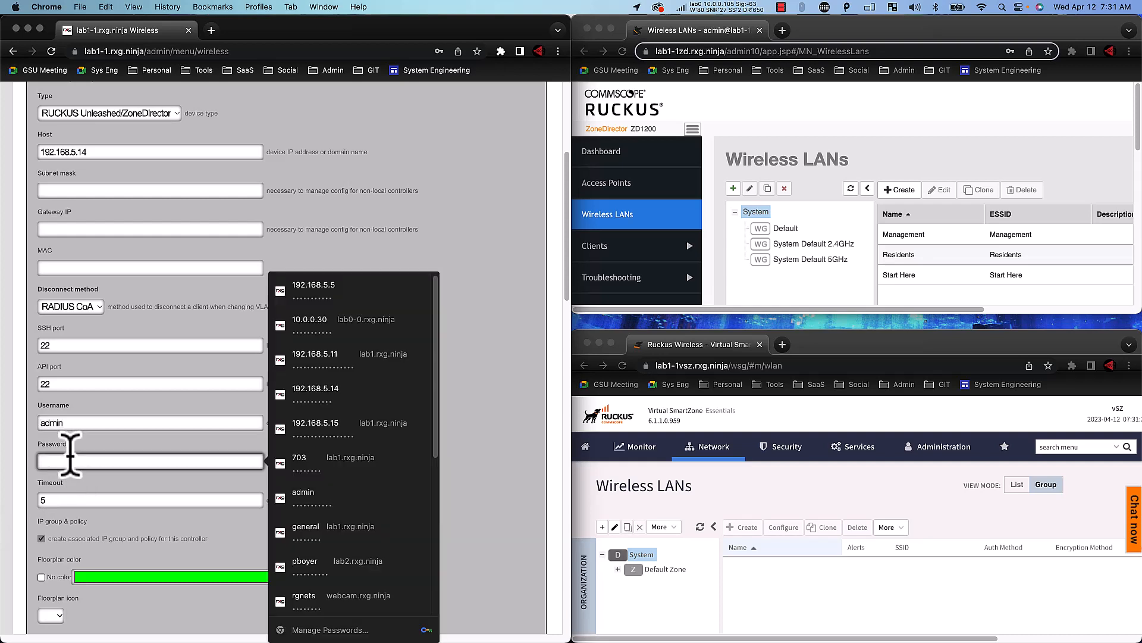
{"action": "type", "text": "•"}
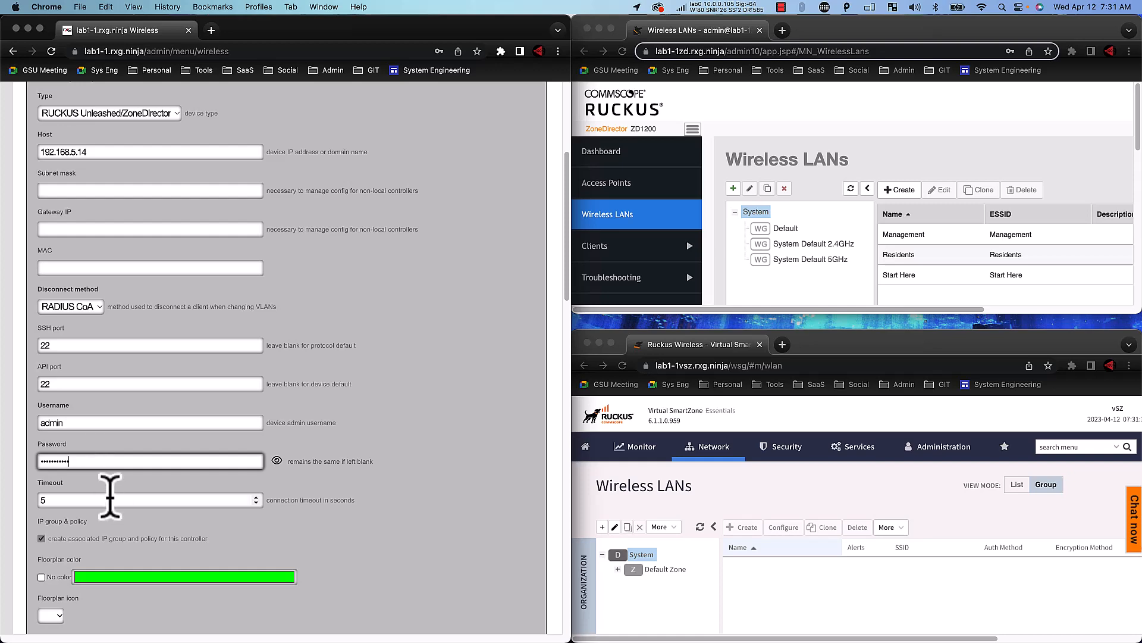
Create the ZoneDirector controller, leaving the monitoring, wireless and RUCKUS settings at their defaults
{"action": "left_click", "coordinate": [163, 625]}
{"action": "scroll", "coordinate": [163, 622], "scroll_direction": "down", "scroll_amount": 3}
{"action": "scroll", "coordinate": [161, 613], "scroll_direction": "down", "scroll_amount": 5}
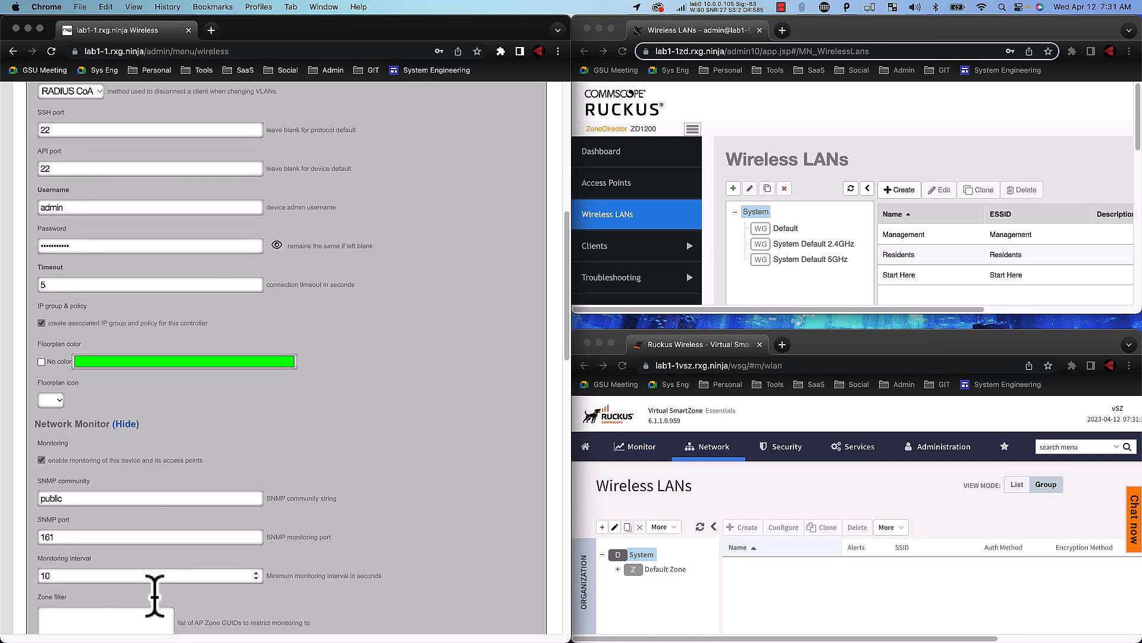
{"action": "scroll", "coordinate": [122, 607], "scroll_direction": "down", "scroll_amount": 2}
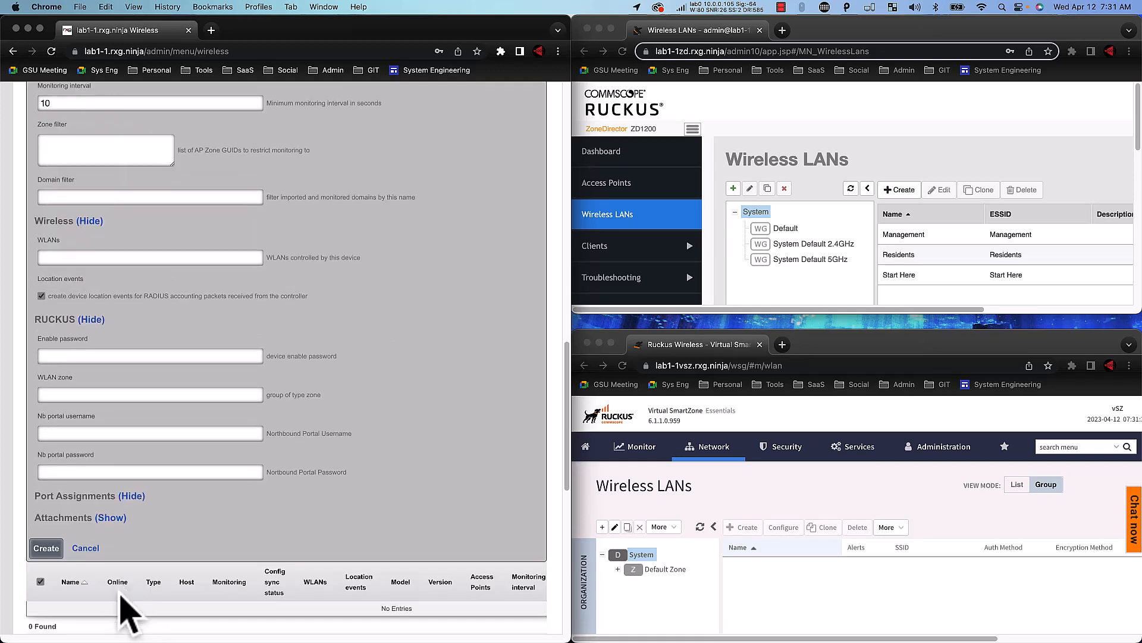
{"action": "left_click", "coordinate": [46, 547]}
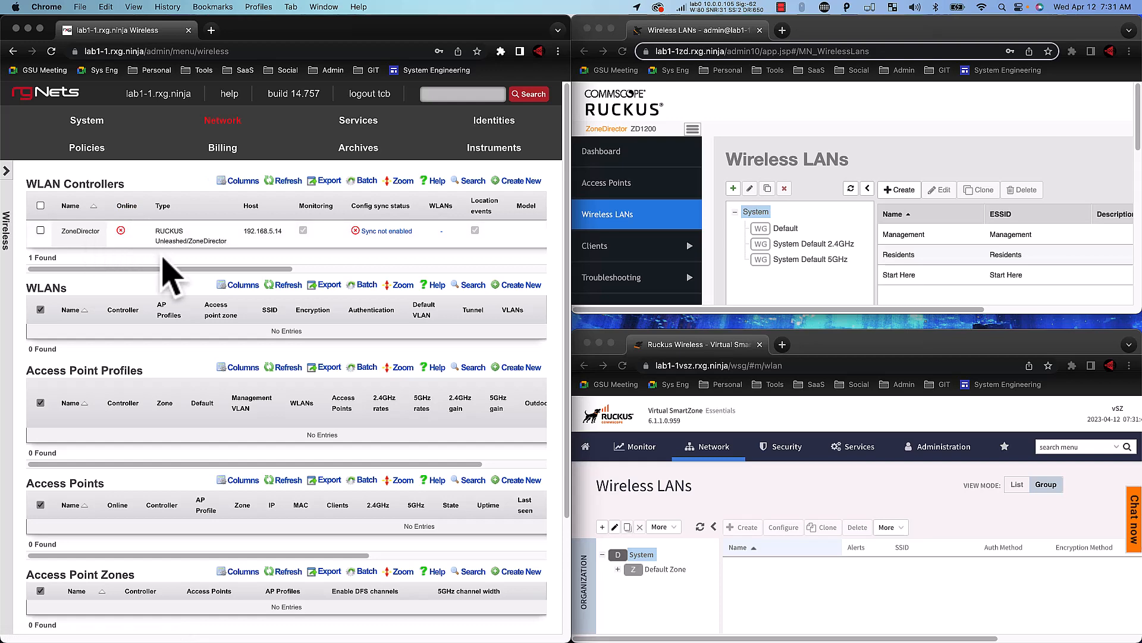
Once the ZoneDirector controller is online, import its access points, WLANs and AP profiles, and close the import form
{"action": "left_click_drag", "start_coordinate": [293, 270], "coordinate": [523, 275]}
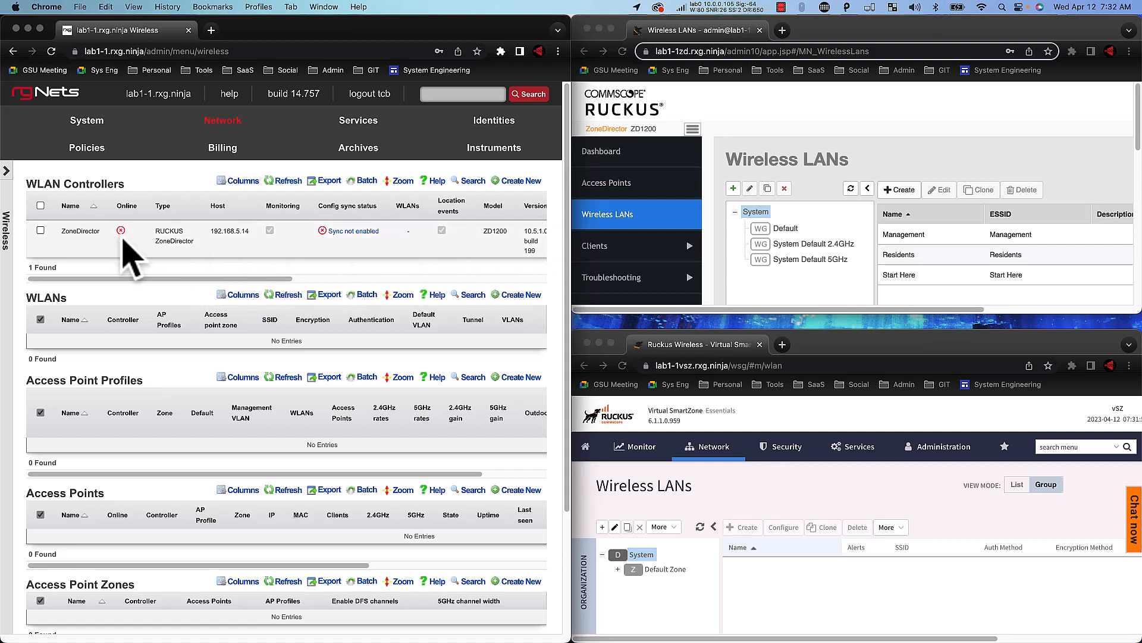
{"action": "mouse_move", "coordinate": [120, 233]}
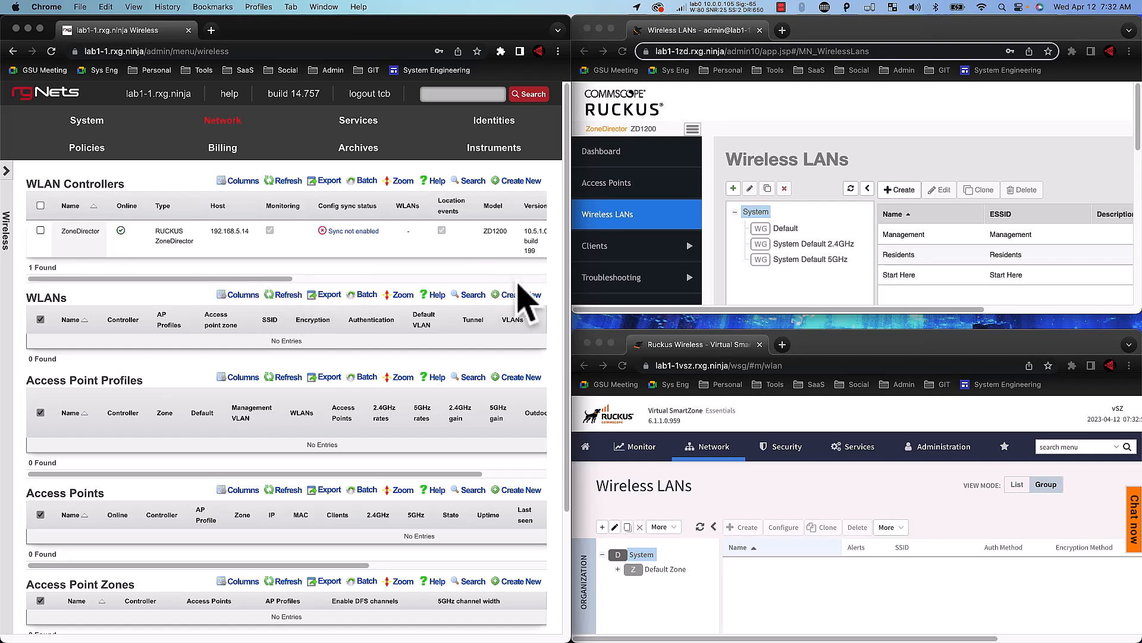
{"action": "left_click_drag", "start_coordinate": [163, 279], "coordinate": [428, 309]}
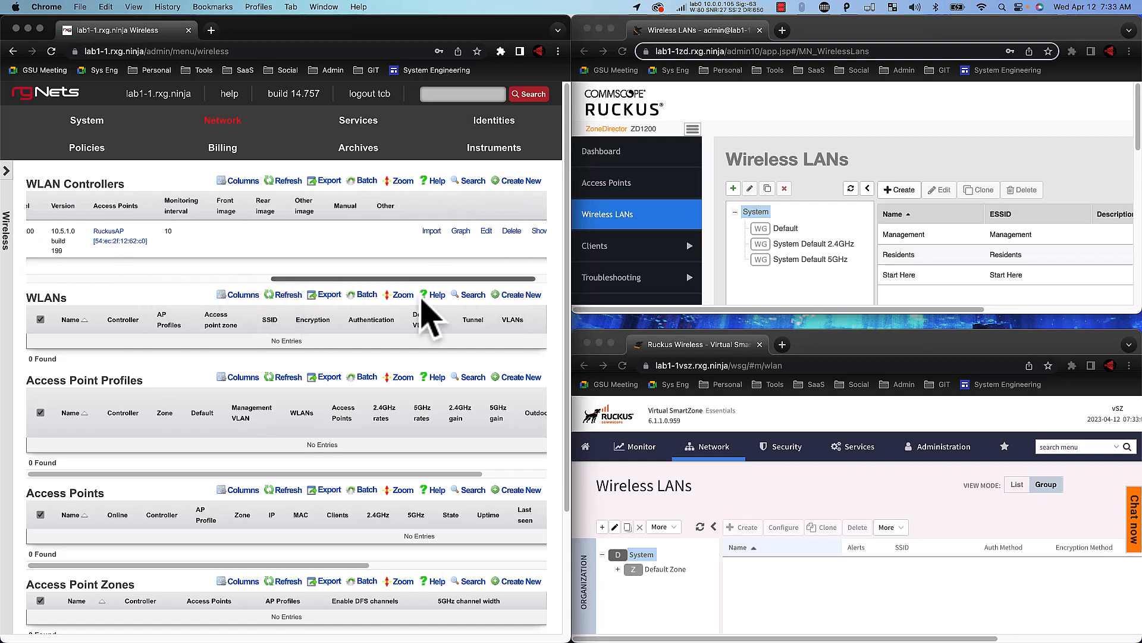
{"action": "left_click", "coordinate": [414, 231]}
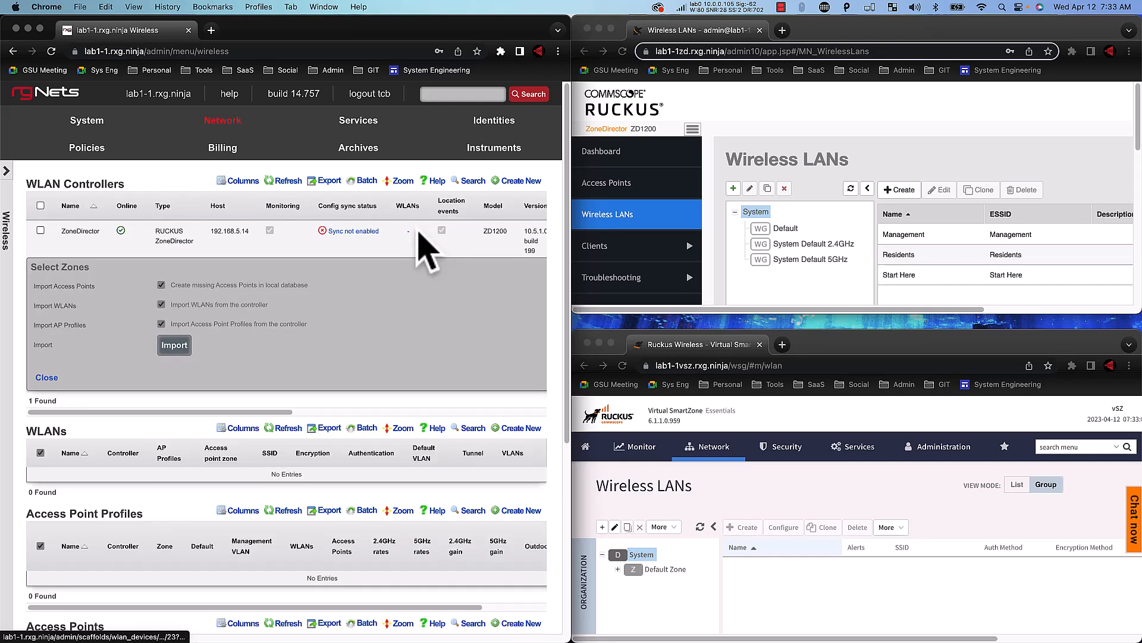
{"action": "left_click", "coordinate": [178, 348]}
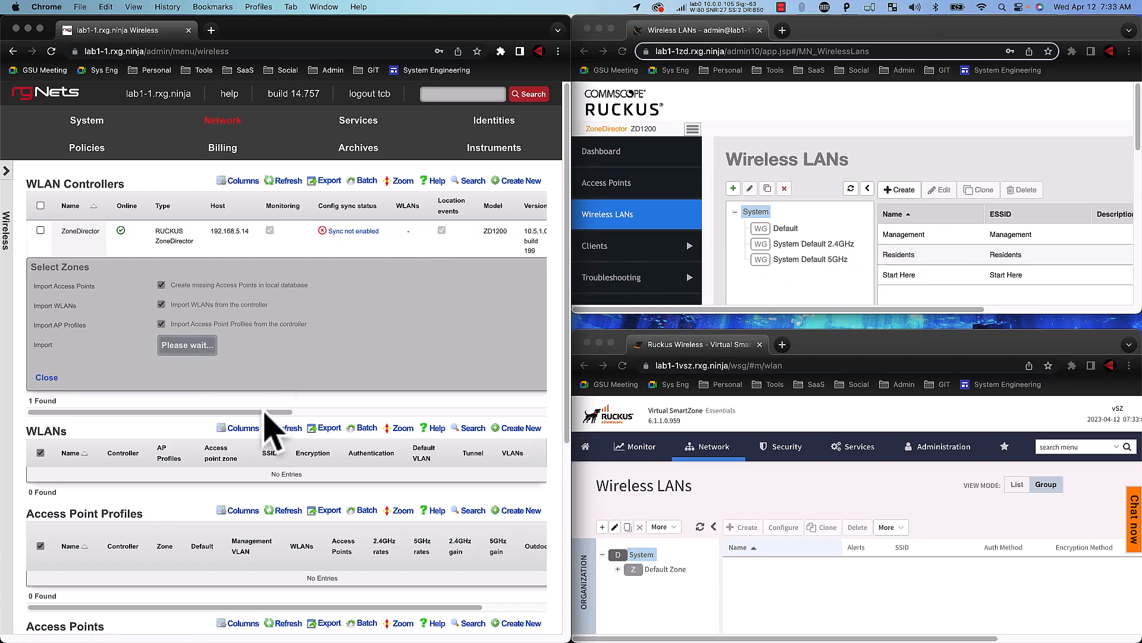
{"action": "scroll", "coordinate": [241, 509], "scroll_direction": "down", "scroll_amount": 2}
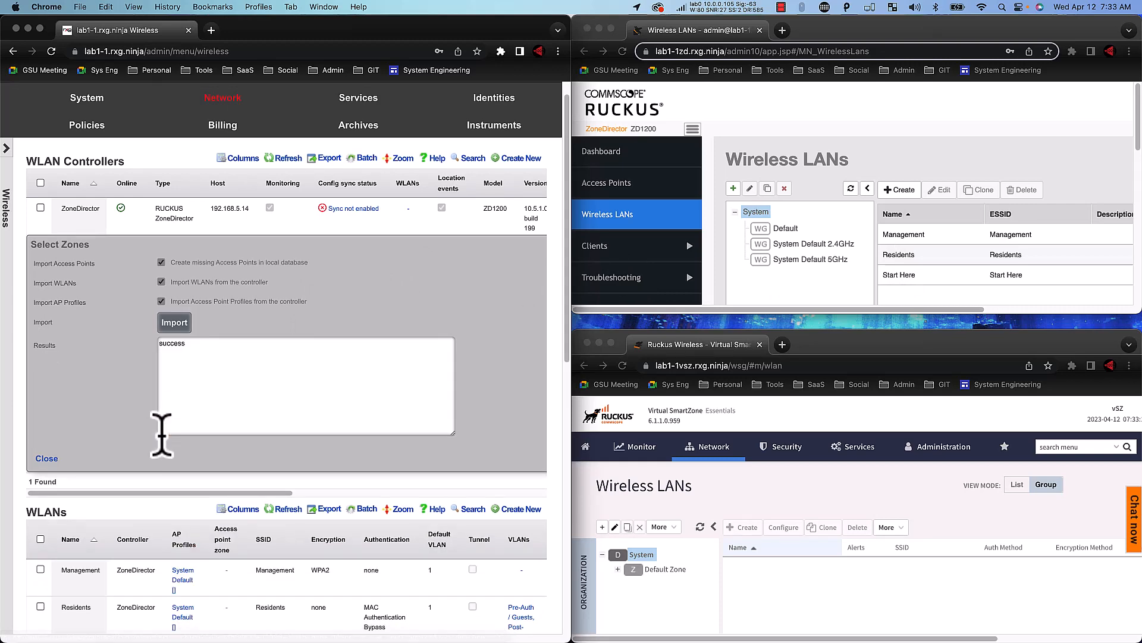
{"action": "left_click", "coordinate": [48, 459]}
Review the WLANs, access point profiles and access points imported from the ZoneDirector controller
{"action": "scroll", "coordinate": [254, 548], "scroll_direction": "down", "scroll_amount": 2}
{"action": "scroll", "coordinate": [301, 428], "scroll_direction": "up", "scroll_amount": 4}
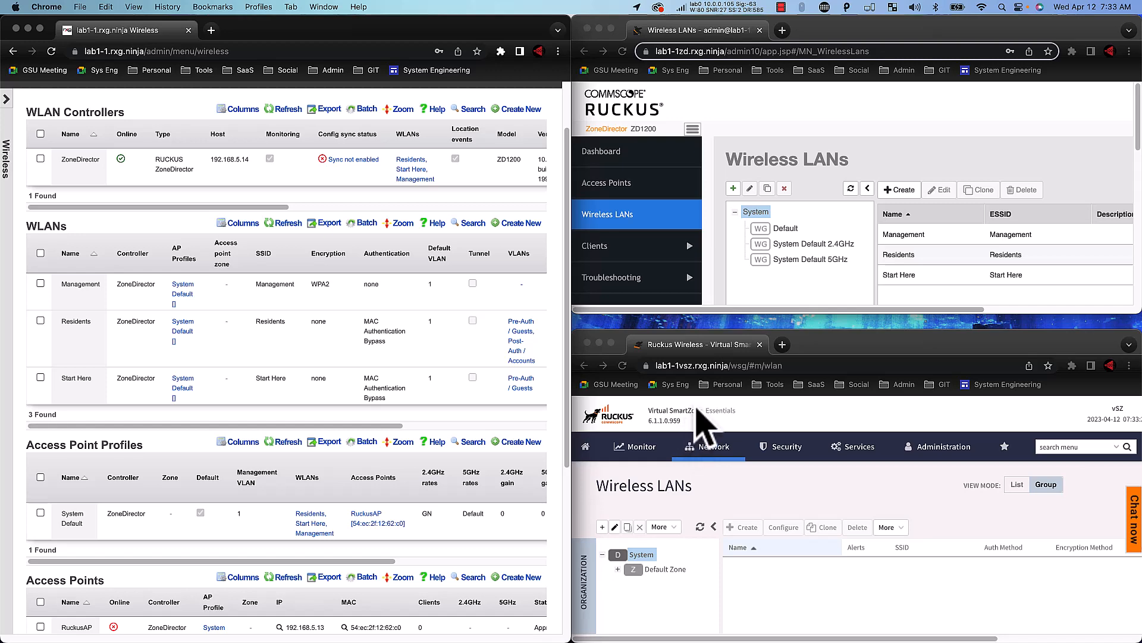
{"action": "scroll", "coordinate": [293, 429], "scroll_direction": "up", "scroll_amount": 2}
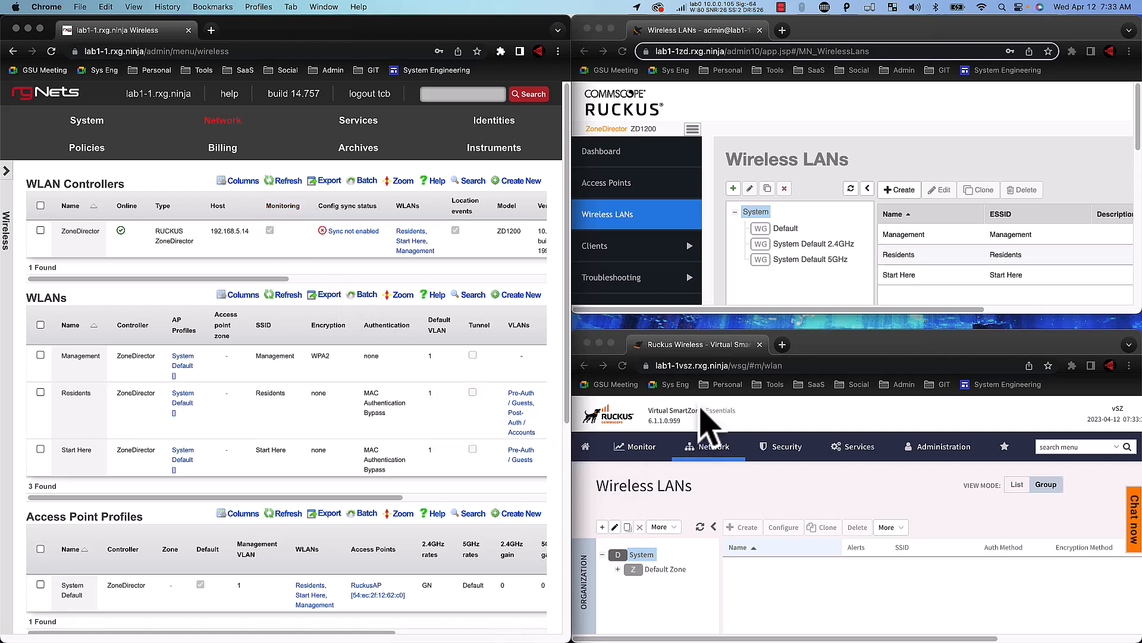
{"action": "mouse_move", "coordinate": [219, 153]}
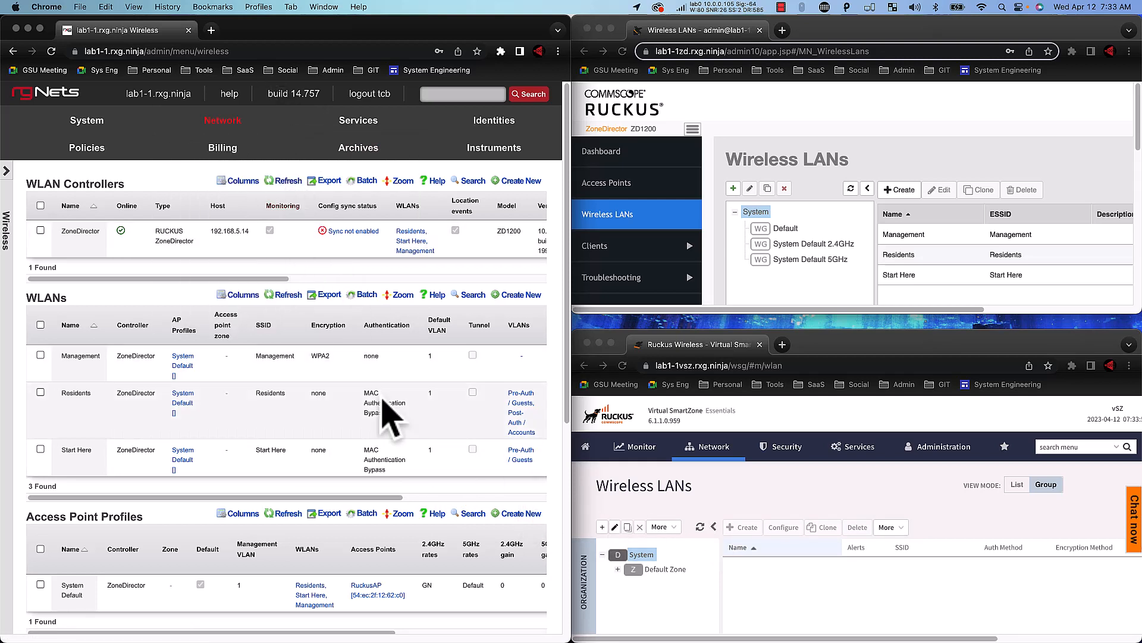
{"action": "scroll", "coordinate": [664, 491], "scroll_direction": "down", "scroll_amount": 1}
{"action": "scroll", "coordinate": [665, 488], "scroll_direction": "up", "scroll_amount": 1}
Start another WLAN controller named vSZ and set its device type to RUCKUS SmartZone
{"action": "left_click", "coordinate": [521, 185]}
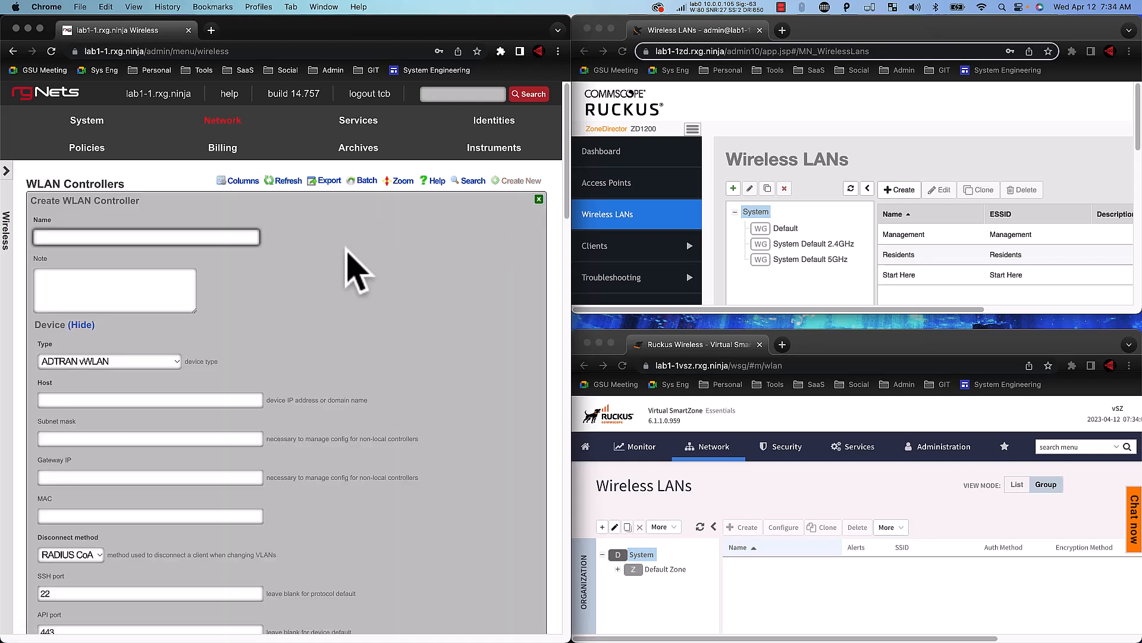
{"action": "type", "text": "vSZ"}
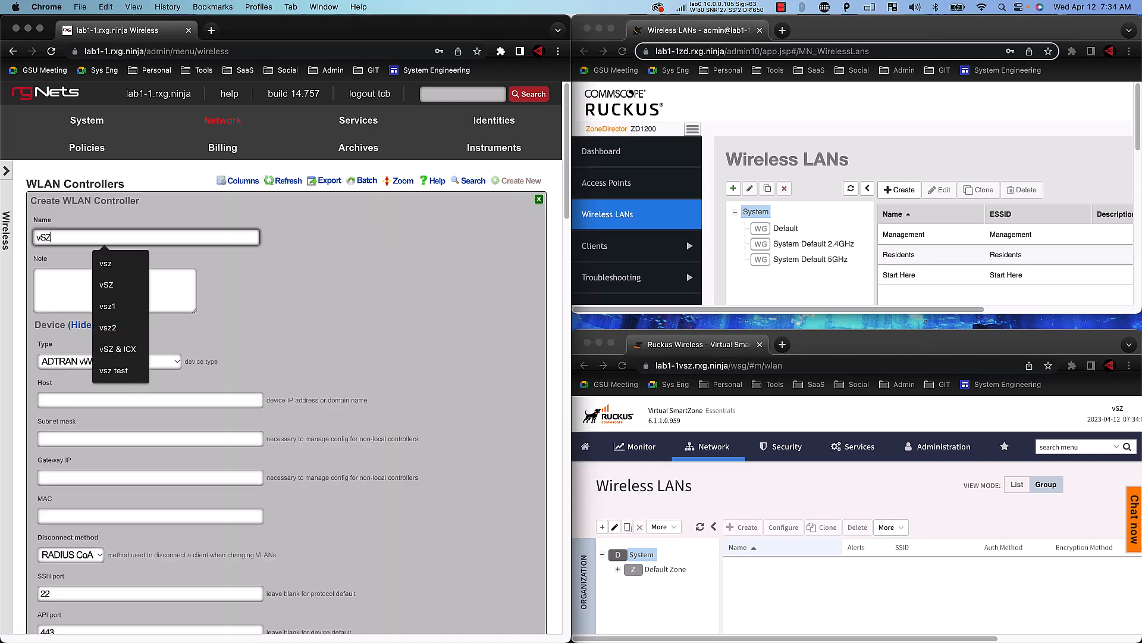
{"action": "key", "text": "Tab"}
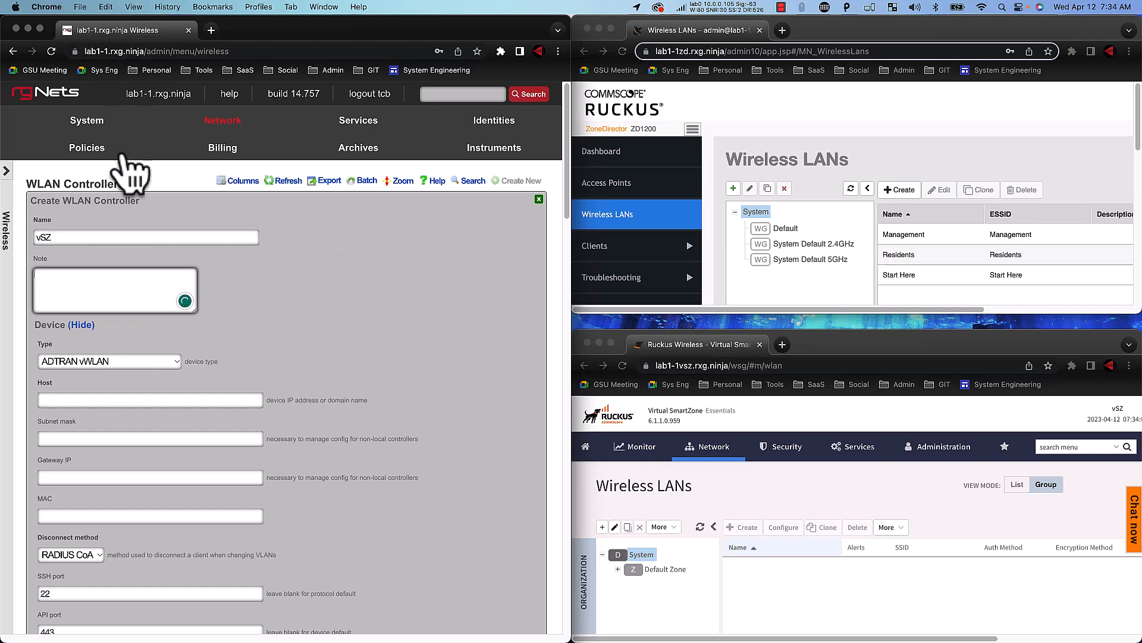
{"action": "mouse_move", "coordinate": [119, 128]}
{"action": "scroll", "coordinate": [149, 253], "scroll_direction": "down", "scroll_amount": 3}
{"action": "left_click", "coordinate": [173, 244]}
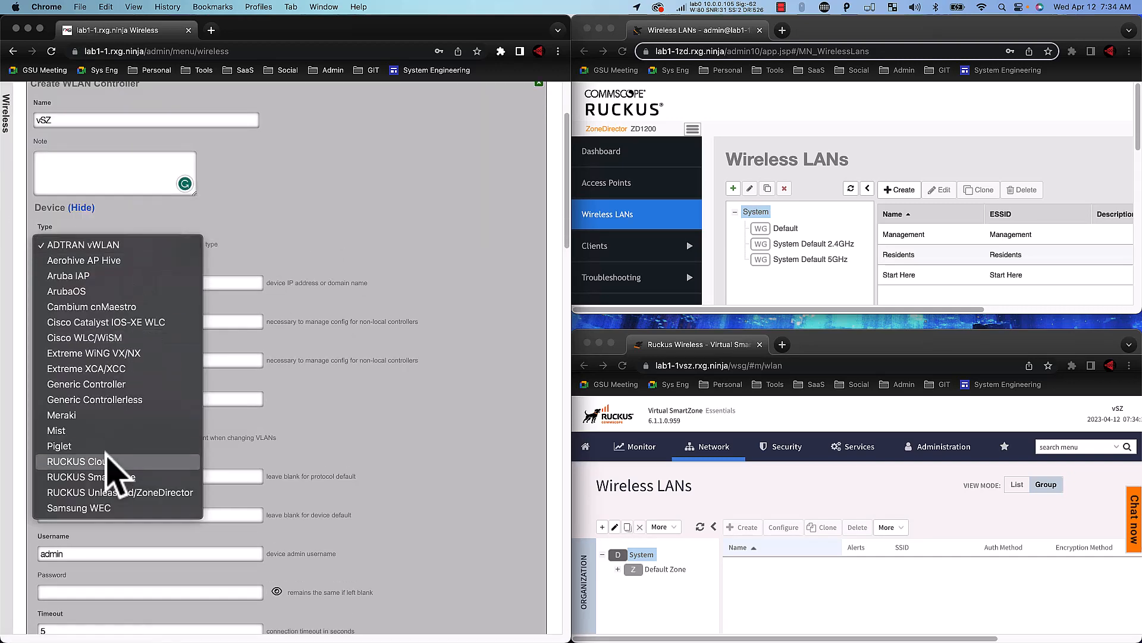
{"action": "left_click", "coordinate": [113, 477]}
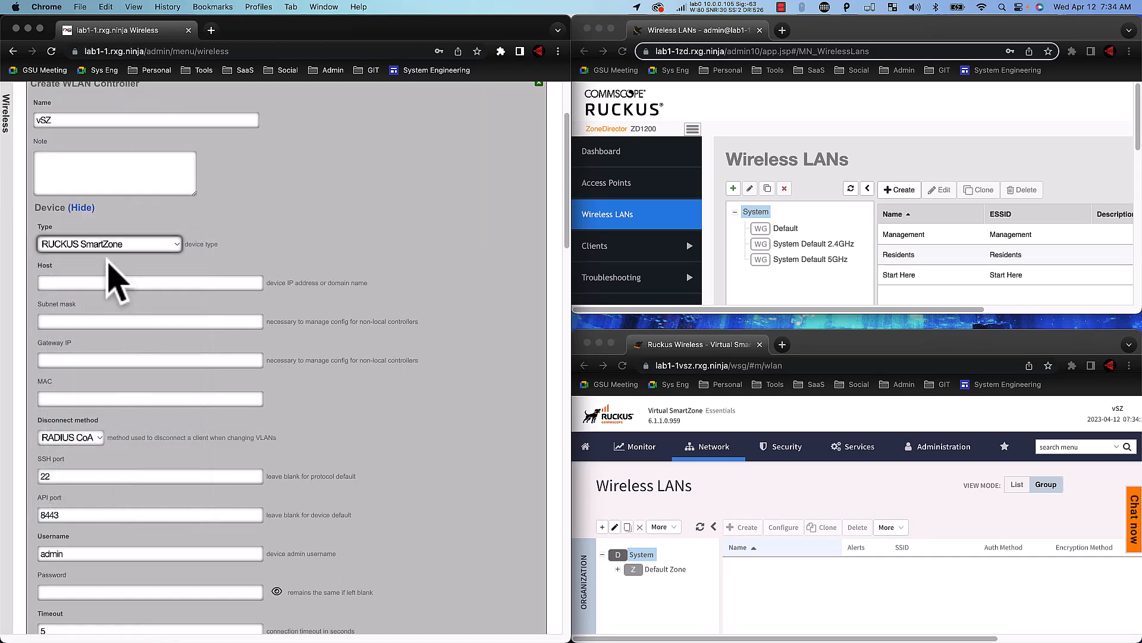
Enter the device admin password for the vSZ controller
{"action": "scroll", "coordinate": [115, 273], "scroll_direction": "down", "scroll_amount": 1}
{"action": "scroll", "coordinate": [95, 417], "scroll_direction": "down", "scroll_amount": 4}
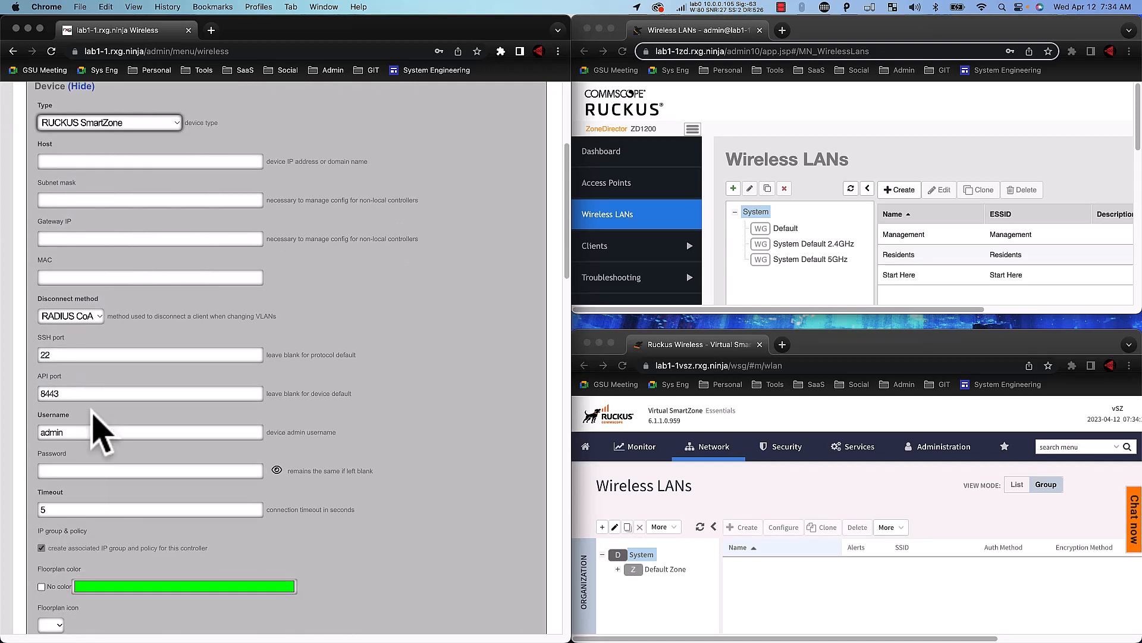
{"action": "left_click", "coordinate": [63, 463]}
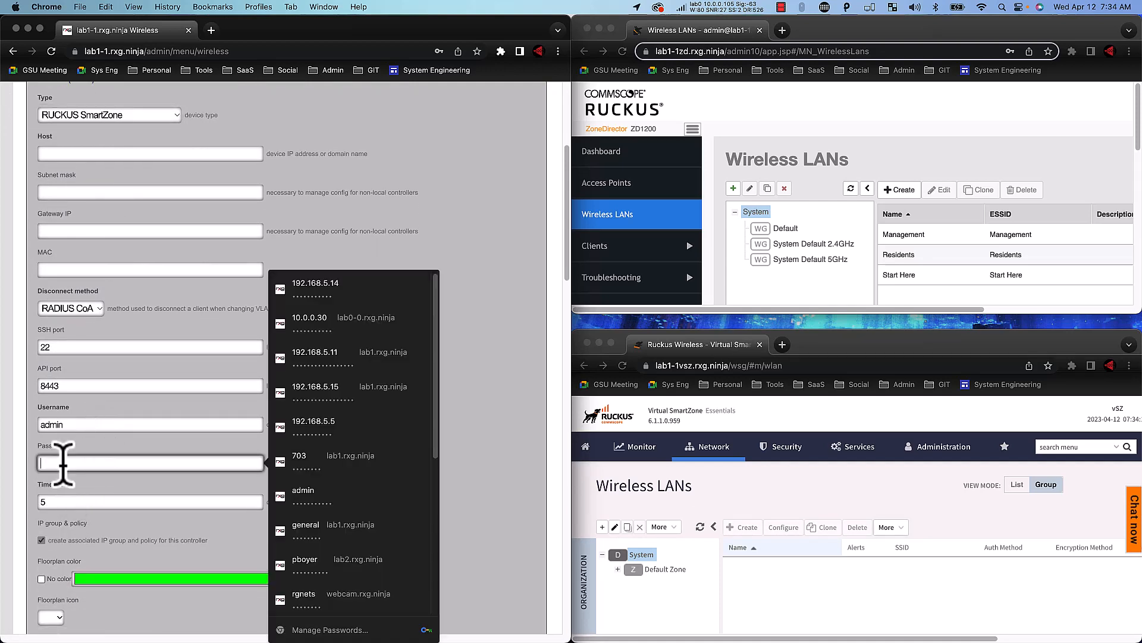
{"action": "type", "text": "p"}
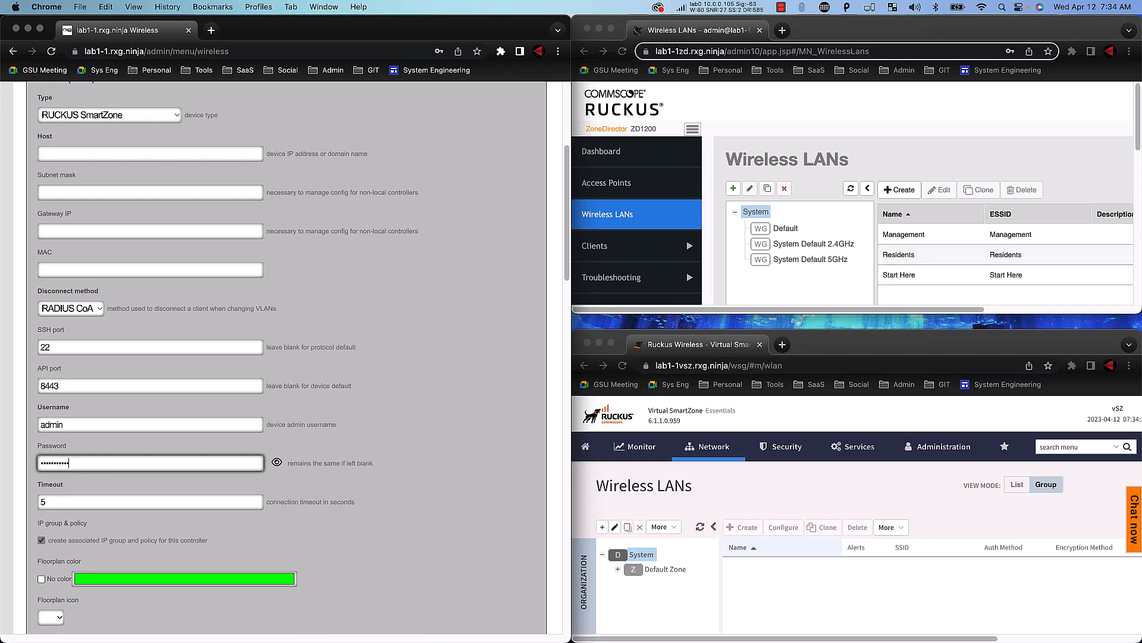
Try to create the vSZ controller without filling in its host, leaving the remaining settings at their defaults
{"action": "left_click", "coordinate": [153, 566]}
{"action": "scroll", "coordinate": [156, 566], "scroll_direction": "down", "scroll_amount": 8}
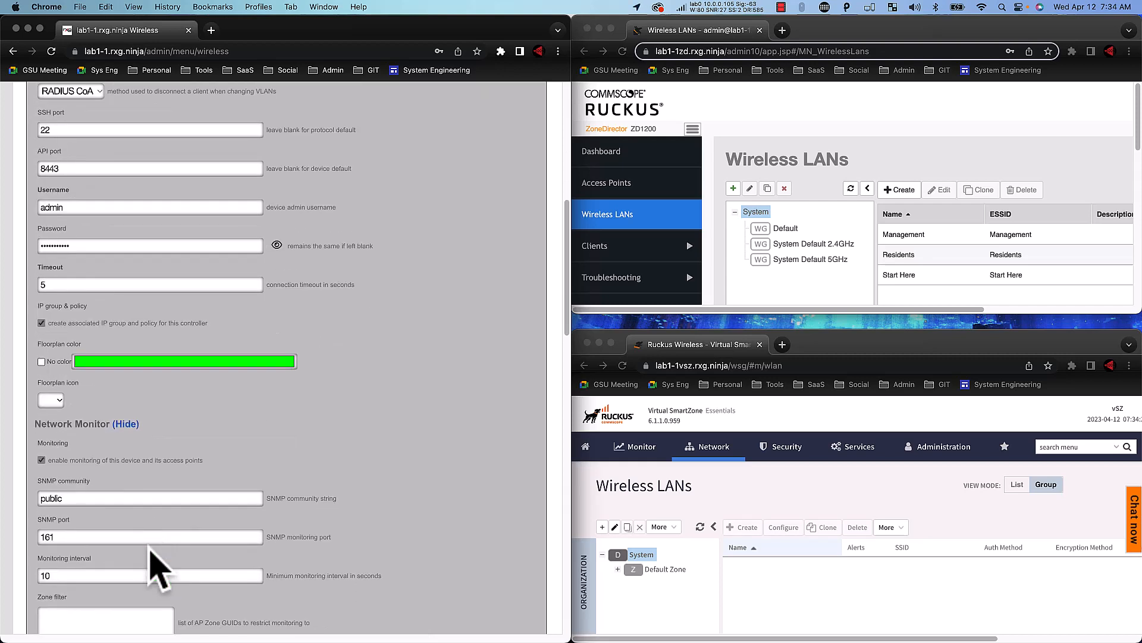
{"action": "scroll", "coordinate": [155, 566], "scroll_direction": "down", "scroll_amount": 12}
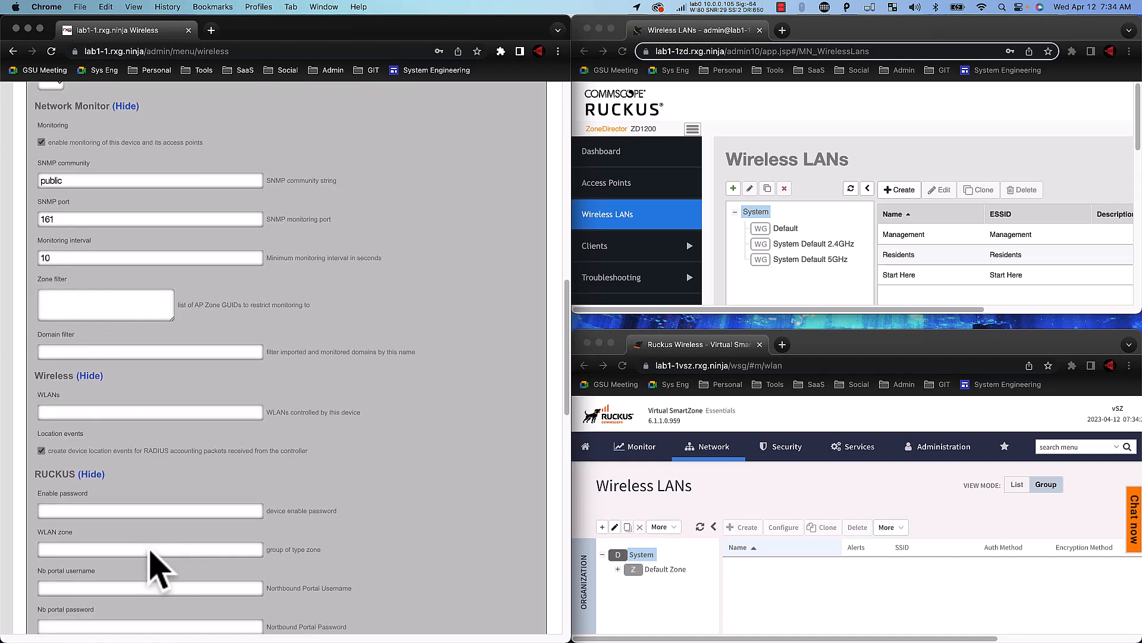
{"action": "scroll", "coordinate": [156, 566], "scroll_direction": "down", "scroll_amount": 6}
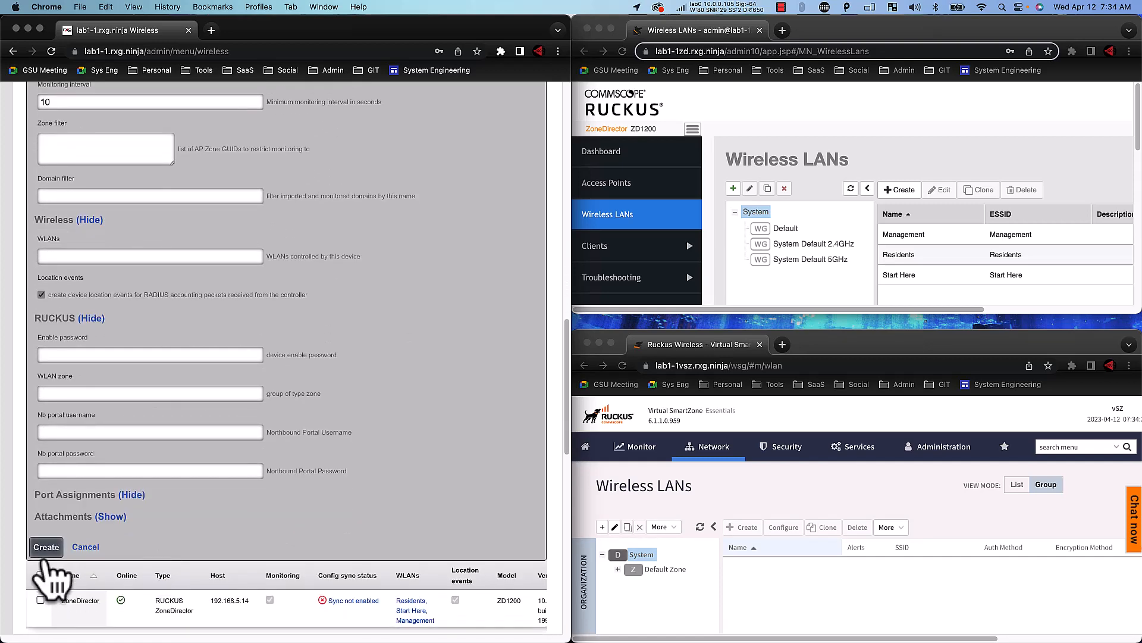
{"action": "left_click", "coordinate": [46, 547]}
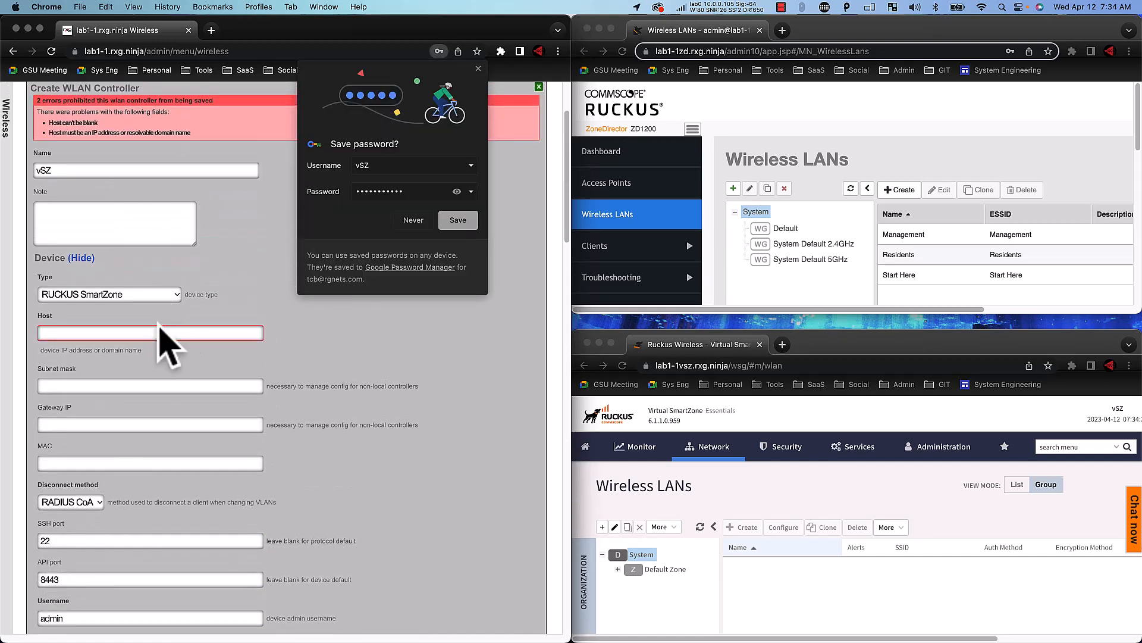
Set the vSZ controller's host to 192.168.5.5 and create the controller
{"action": "left_click", "coordinate": [153, 332]}
{"action": "type", "text": "192"}
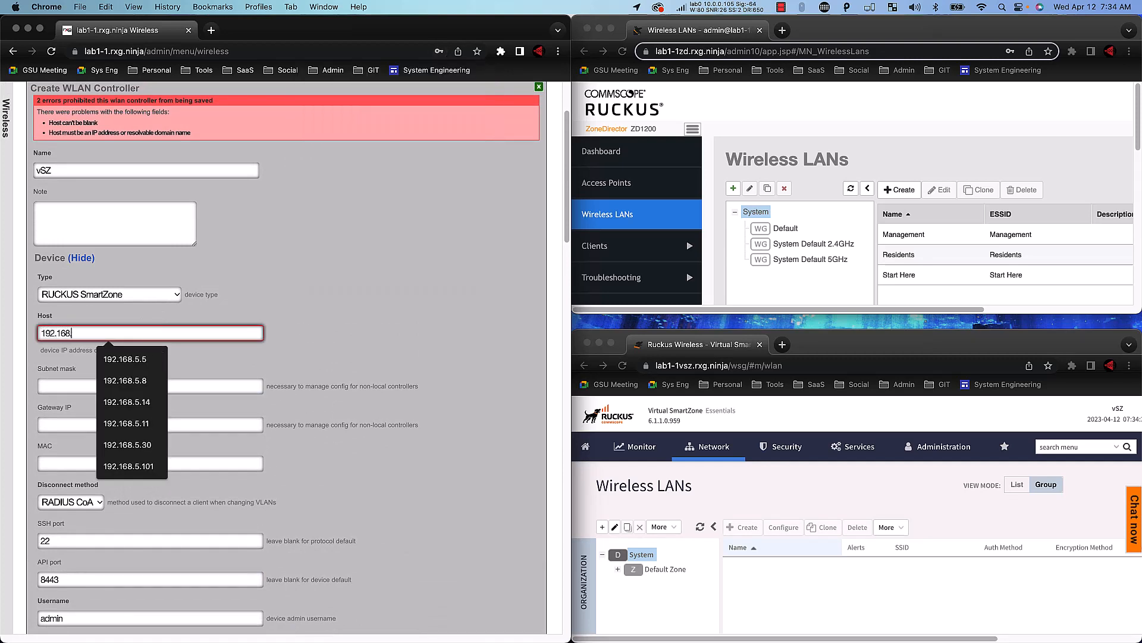
{"action": "type", "text": ".168.5.5"}
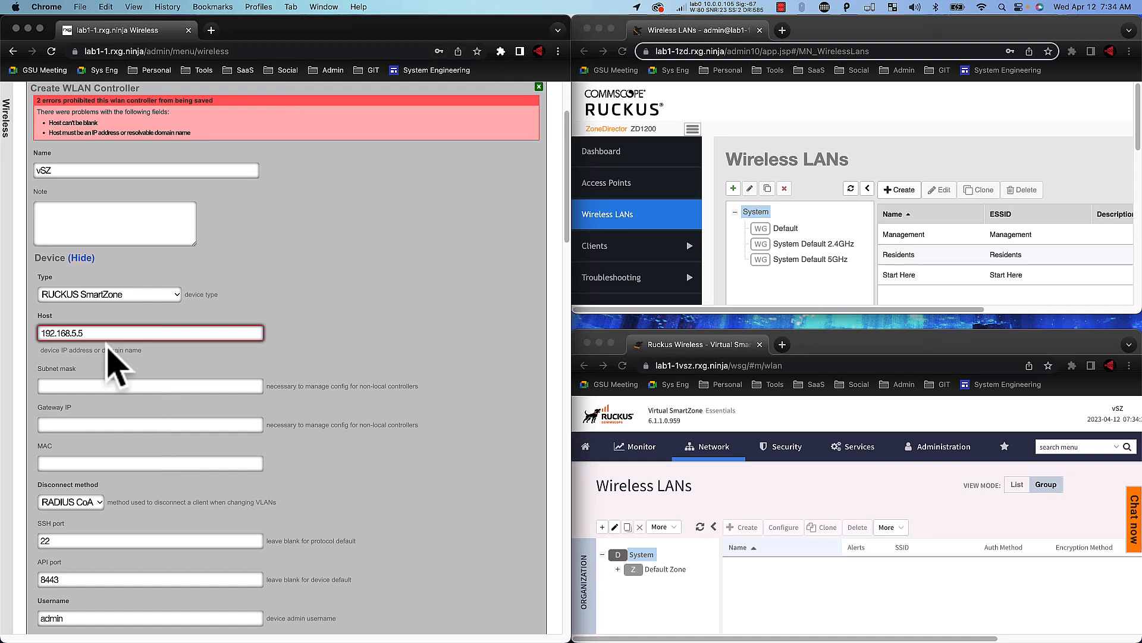
{"action": "scroll", "coordinate": [324, 333], "scroll_direction": "down", "scroll_amount": 10}
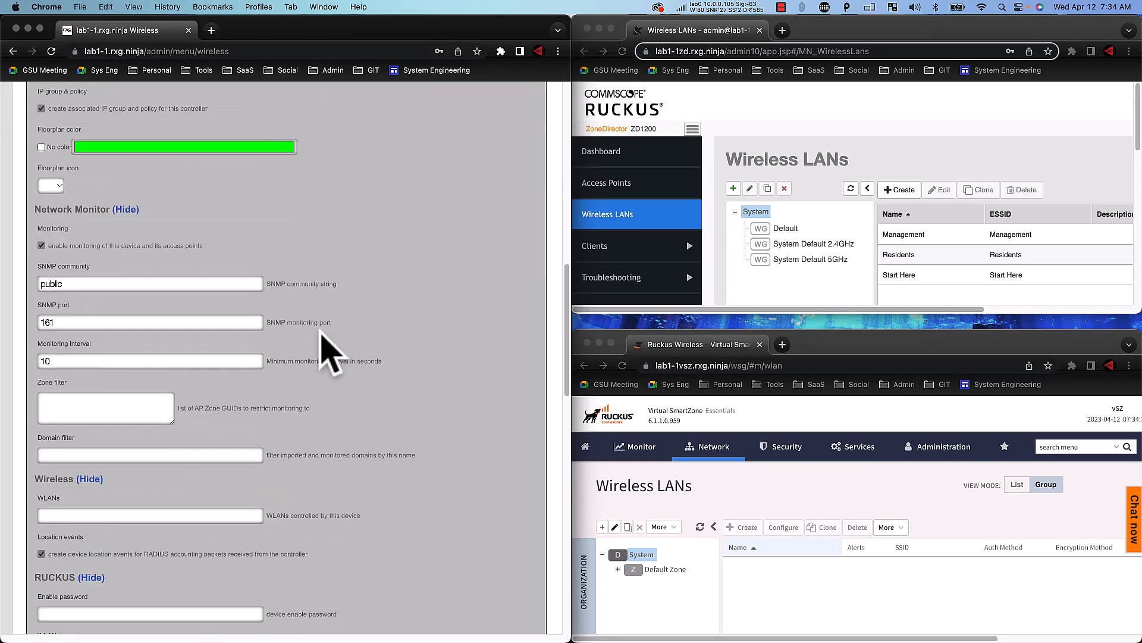
{"action": "scroll", "coordinate": [329, 357], "scroll_direction": "down", "scroll_amount": 8}
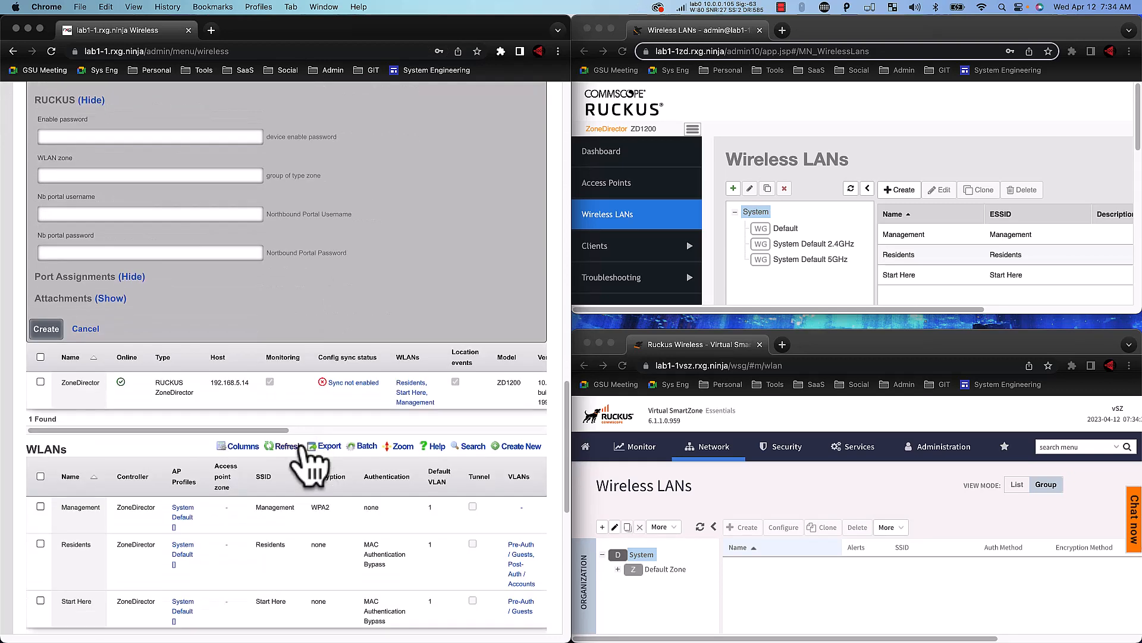
{"action": "left_click", "coordinate": [35, 331]}
Once vSZ is online, generate its configuration diff, enable config synchronization, accepting the warning, and close the synchronization form
{"action": "scroll", "coordinate": [352, 408], "scroll_direction": "up", "scroll_amount": 5}
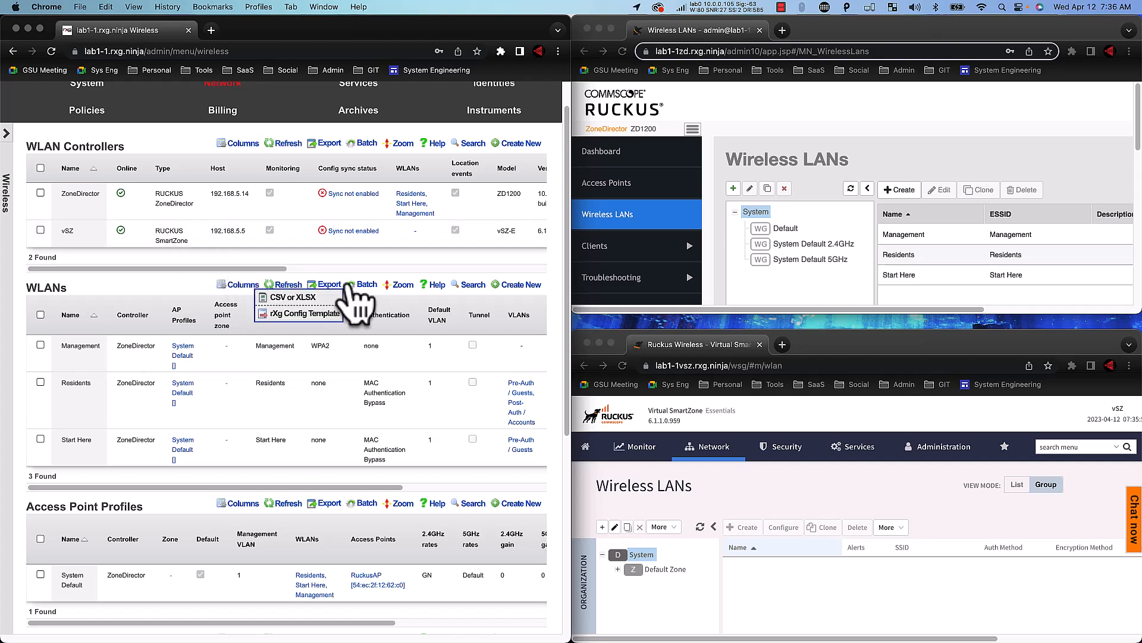
{"action": "left_click", "coordinate": [354, 235]}
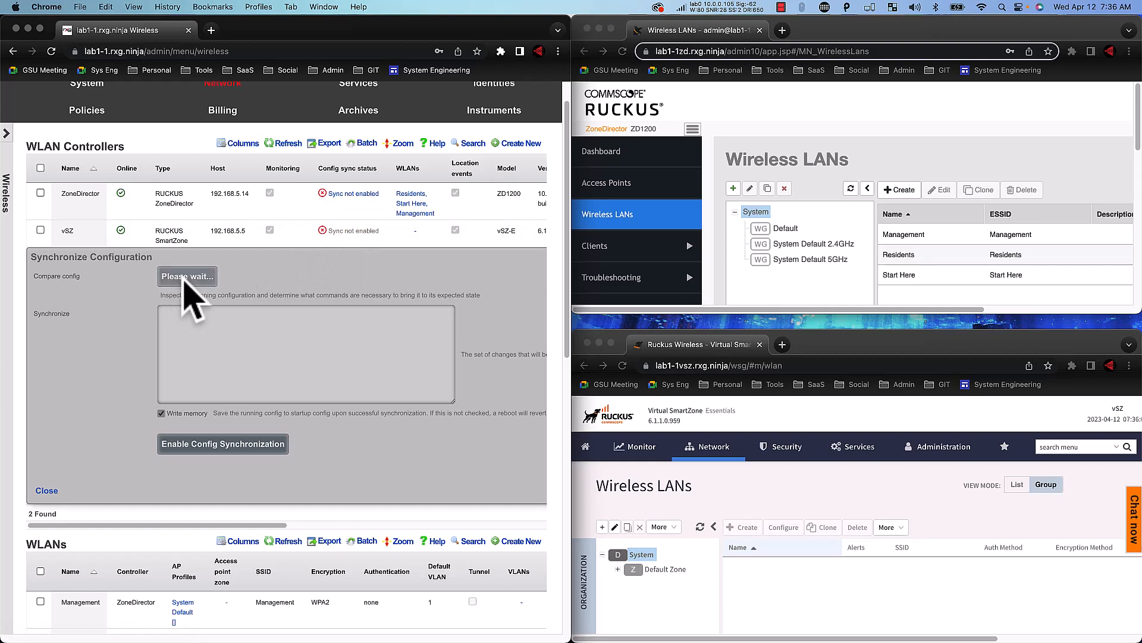
{"action": "left_click", "coordinate": [182, 284]}
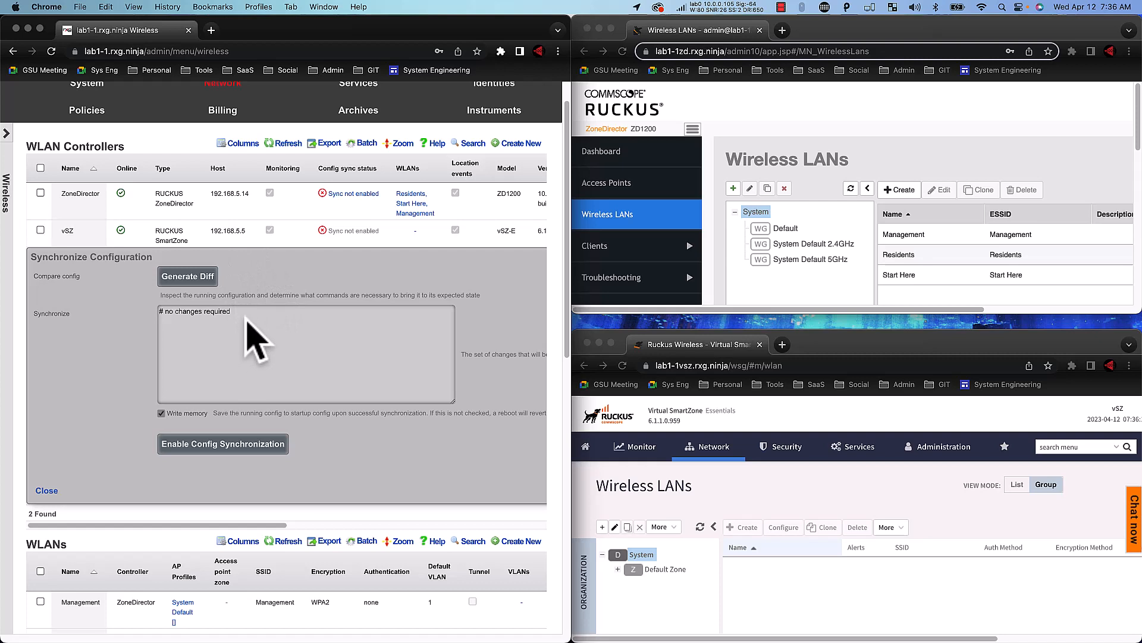
{"action": "left_click", "coordinate": [189, 451]}
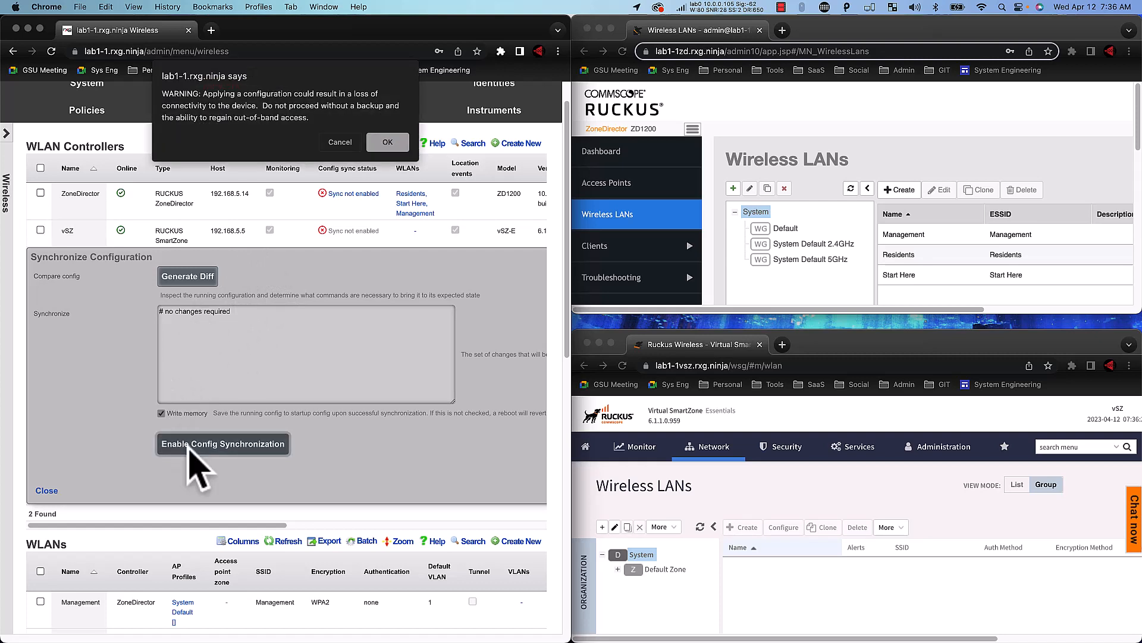
{"action": "left_click", "coordinate": [393, 142]}
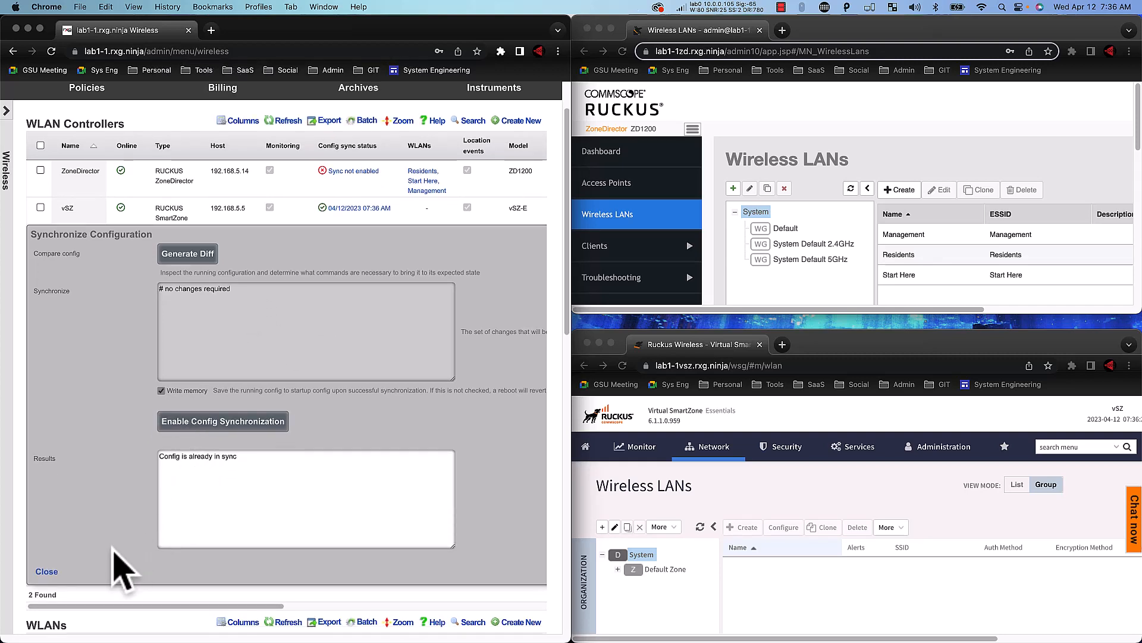
{"action": "left_click", "coordinate": [46, 572]}
Look over the controller and WLAN lists and enlarge the rXg browser window to fill the screen
{"action": "scroll", "coordinate": [192, 504], "scroll_direction": "down", "scroll_amount": 2}
{"action": "scroll", "coordinate": [191, 518], "scroll_direction": "up", "scroll_amount": 3}
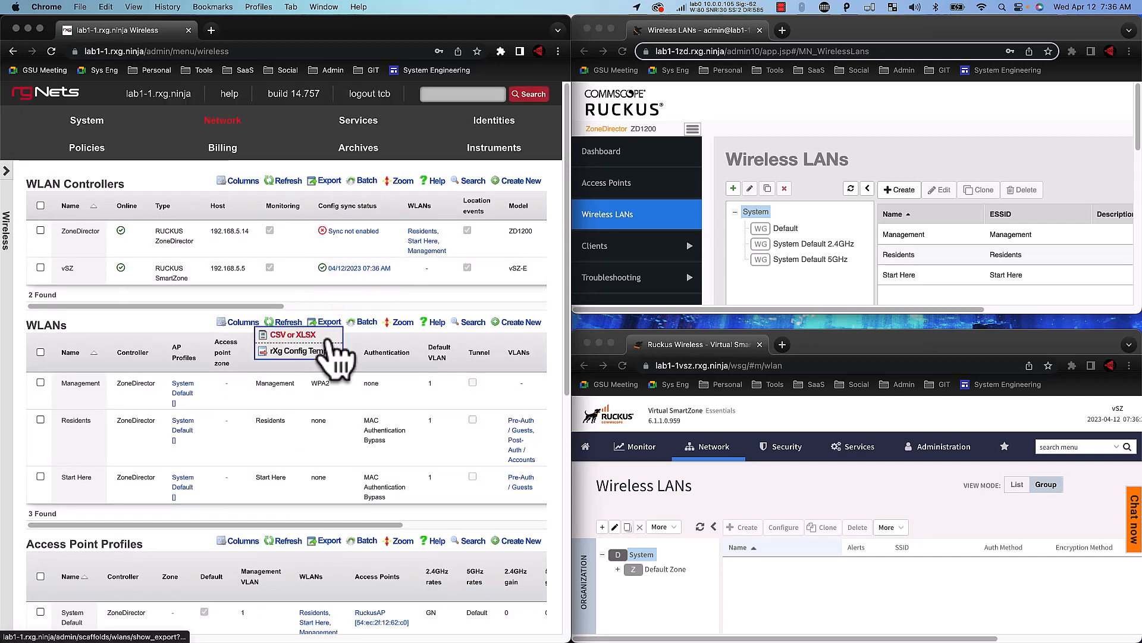
{"action": "scroll", "coordinate": [332, 344], "scroll_direction": "down", "scroll_amount": 1}
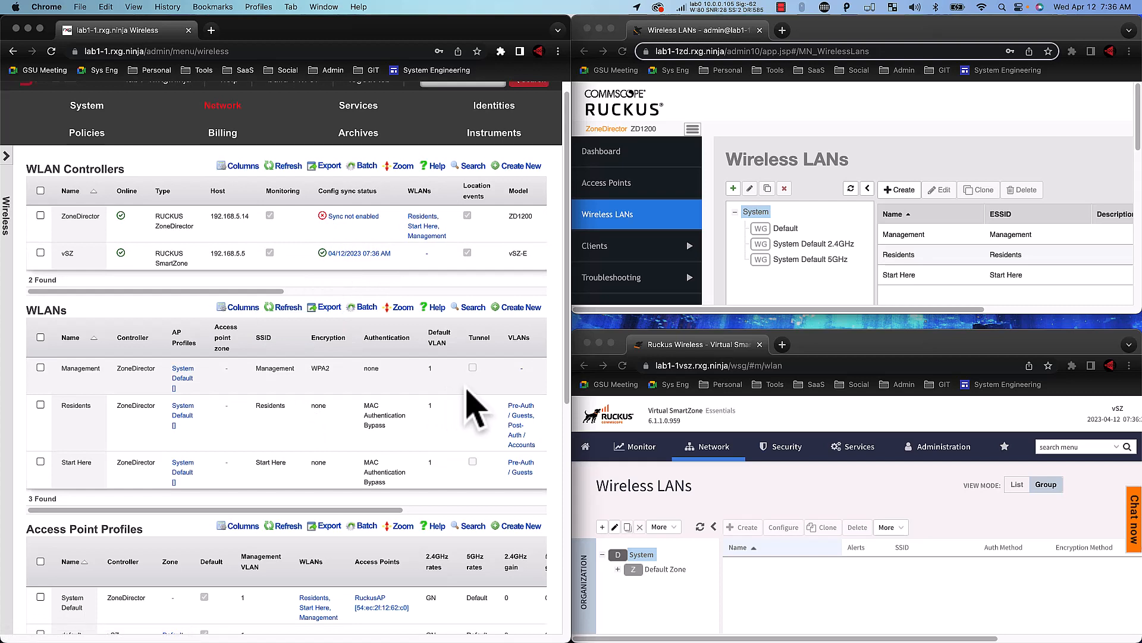
{"action": "scroll", "coordinate": [119, 351], "scroll_direction": "right", "scroll_amount": 1}
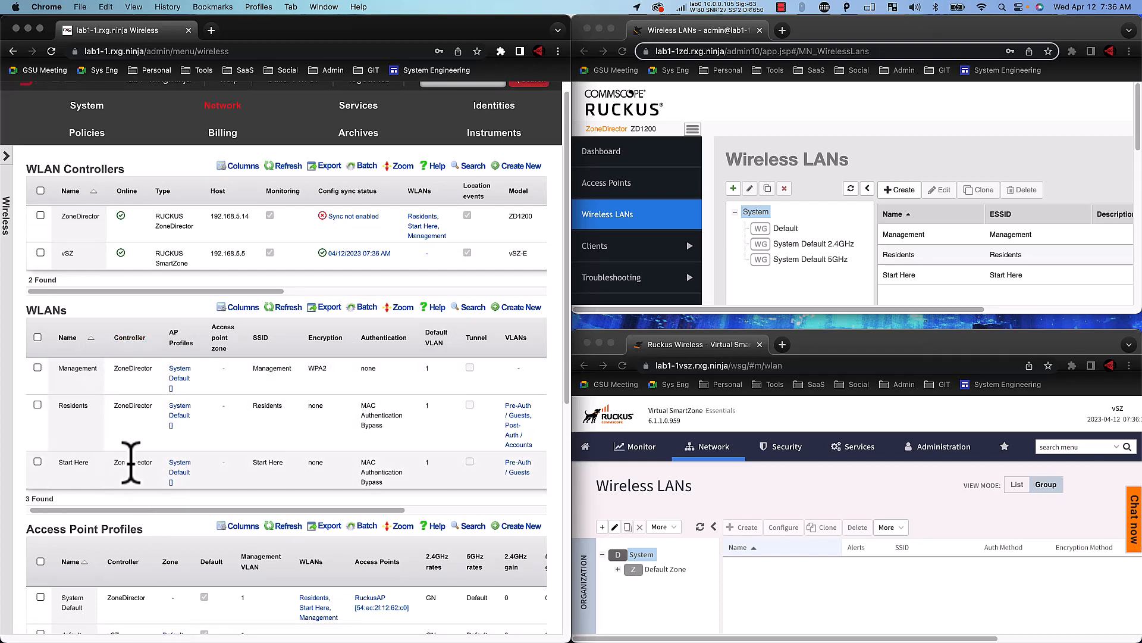
{"action": "double_click", "coordinate": [327, 27]}
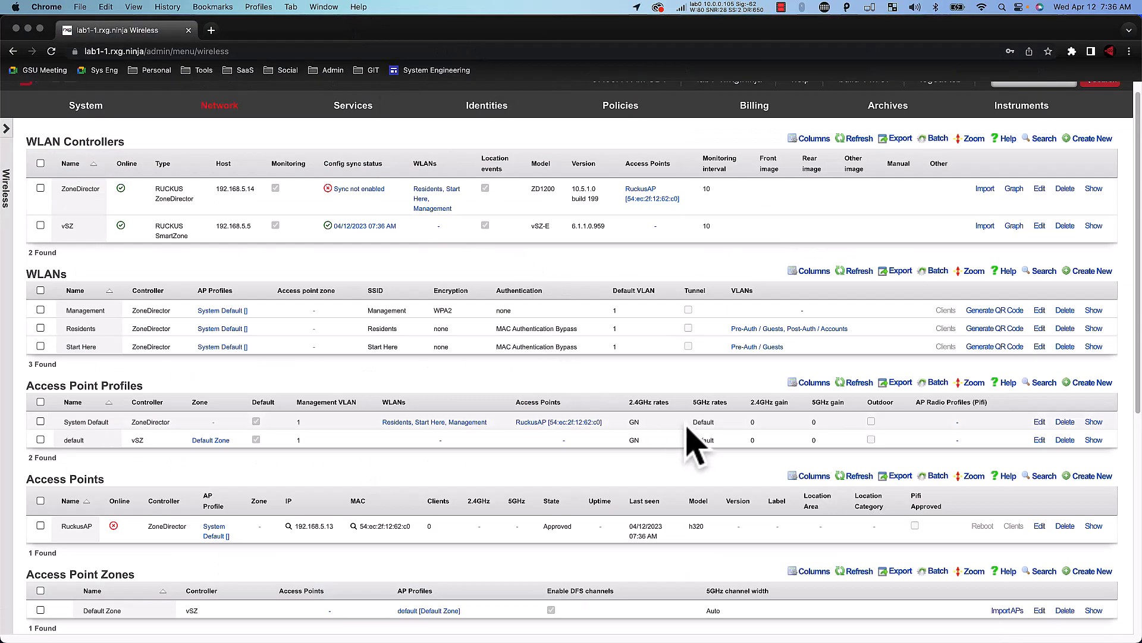
Move the Management WLAN to the vSZ controller with access point zone Default Zone and the default AP profile, and save it
{"action": "left_click", "coordinate": [1040, 311]}
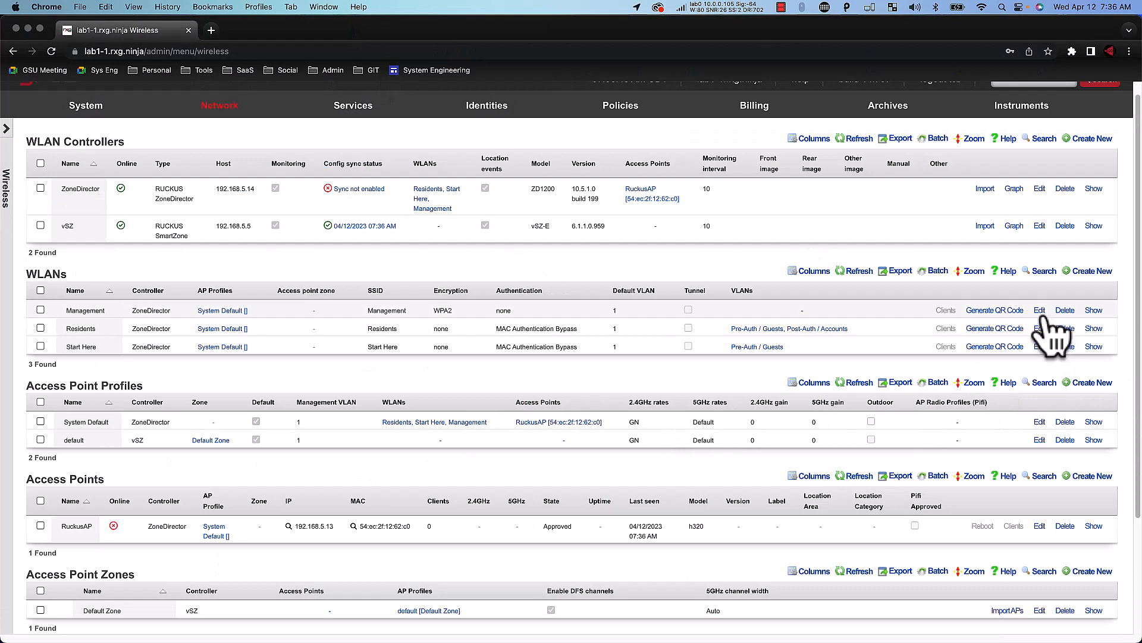
{"action": "scroll", "coordinate": [847, 377], "scroll_direction": "down", "scroll_amount": 1}
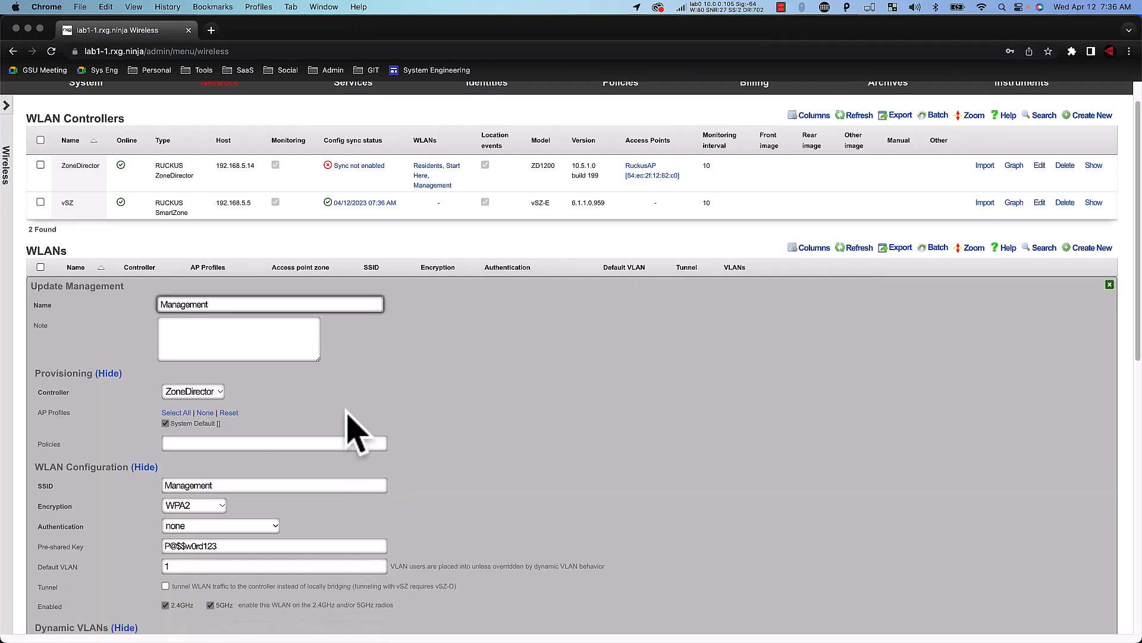
{"action": "left_click", "coordinate": [213, 394]}
{"action": "left_click", "coordinate": [214, 409]}
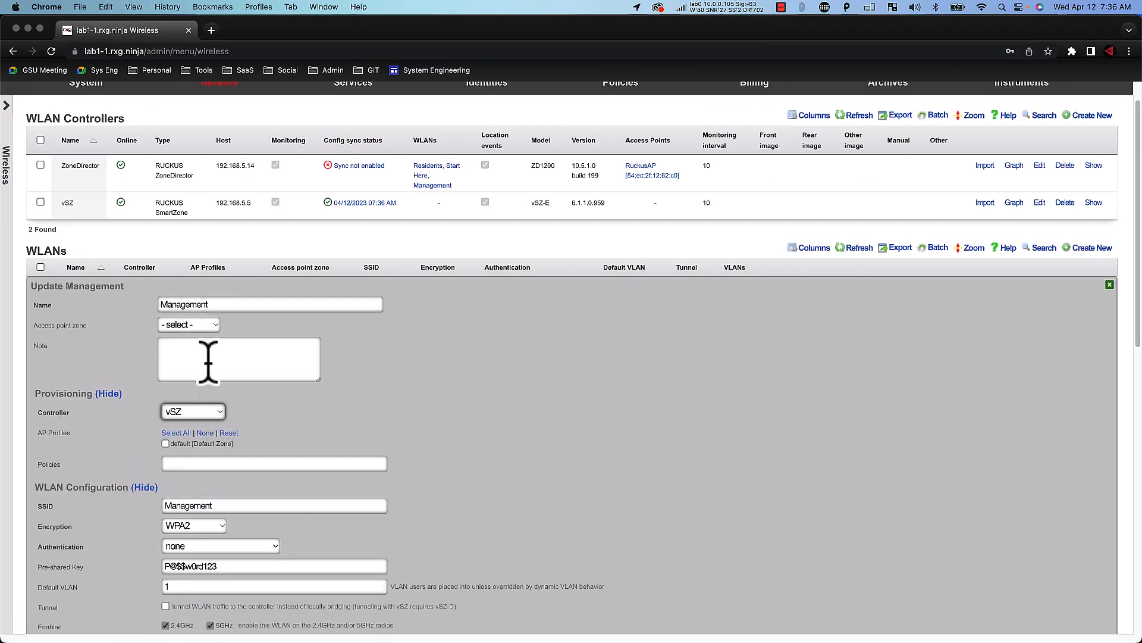
{"action": "left_click", "coordinate": [191, 326]}
{"action": "left_click", "coordinate": [197, 357]}
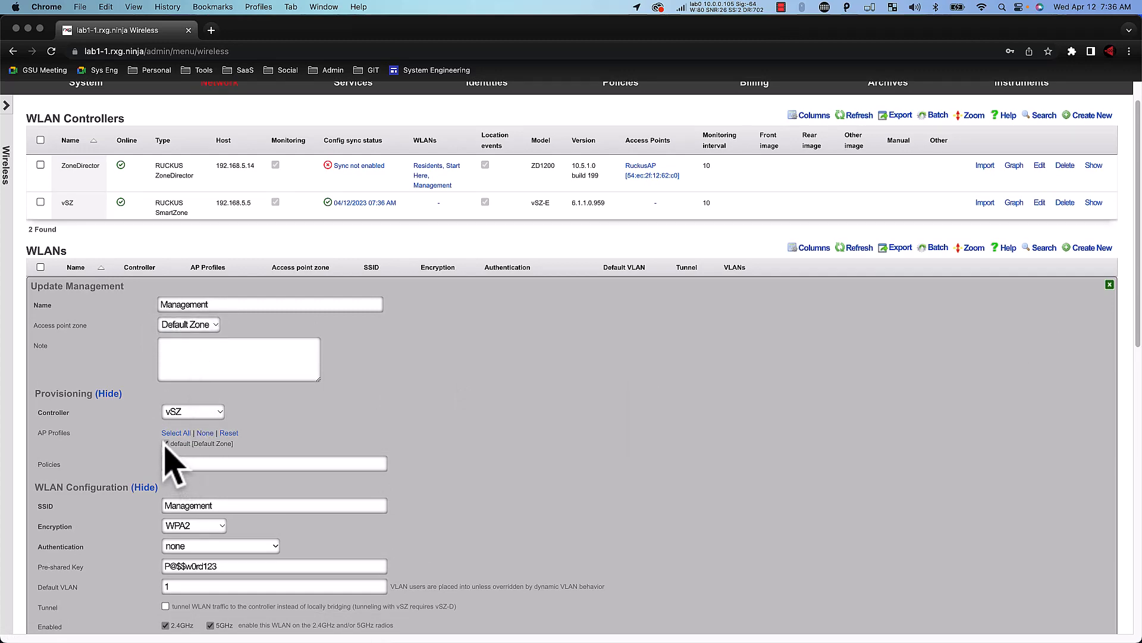
{"action": "scroll", "coordinate": [167, 453], "scroll_direction": "down", "scroll_amount": 10}
{"action": "left_click", "coordinate": [45, 542]}
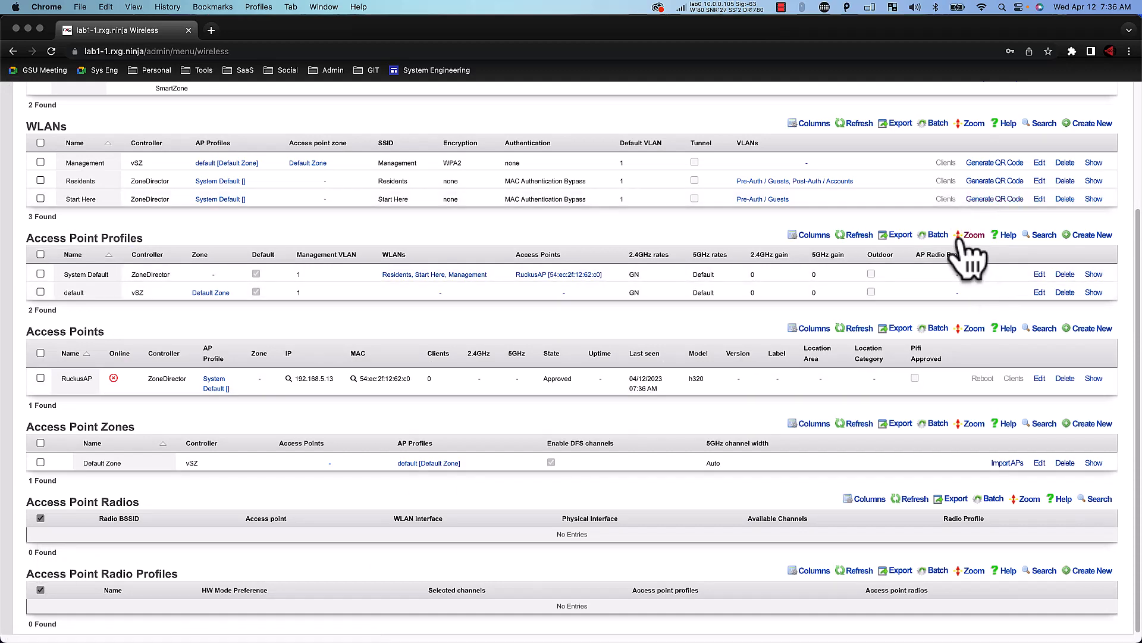
Move the Residents and Start Here WLANs to the vSZ controller with Default Zone and the default AP profile, saving each
{"action": "left_click", "coordinate": [1039, 181]}
{"action": "left_click", "coordinate": [196, 286]}
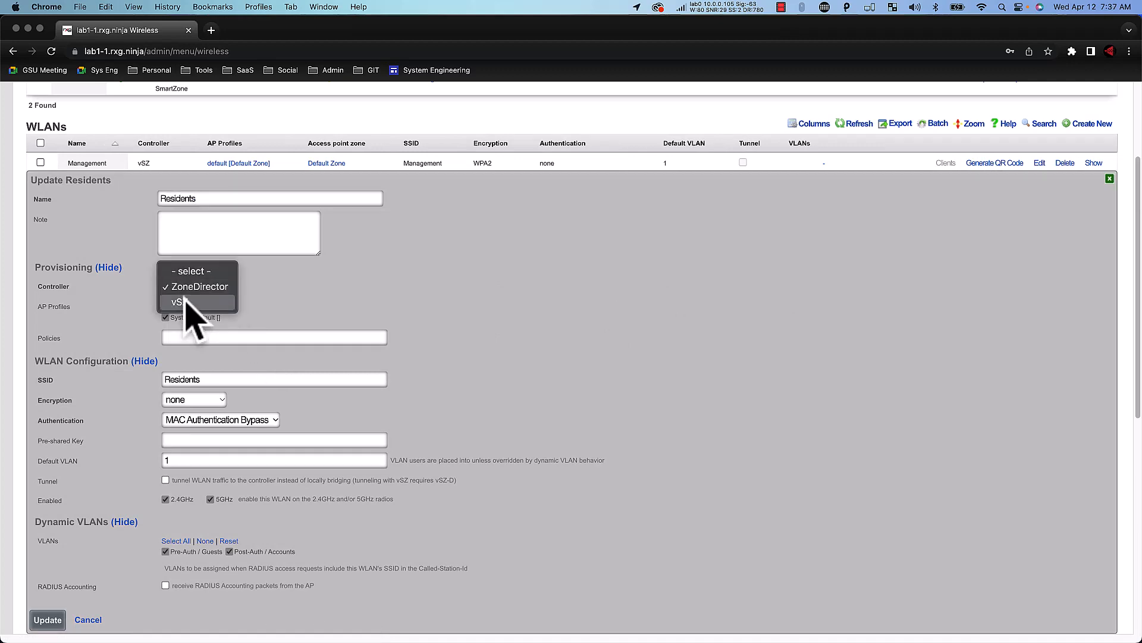
{"action": "left_click", "coordinate": [179, 302]}
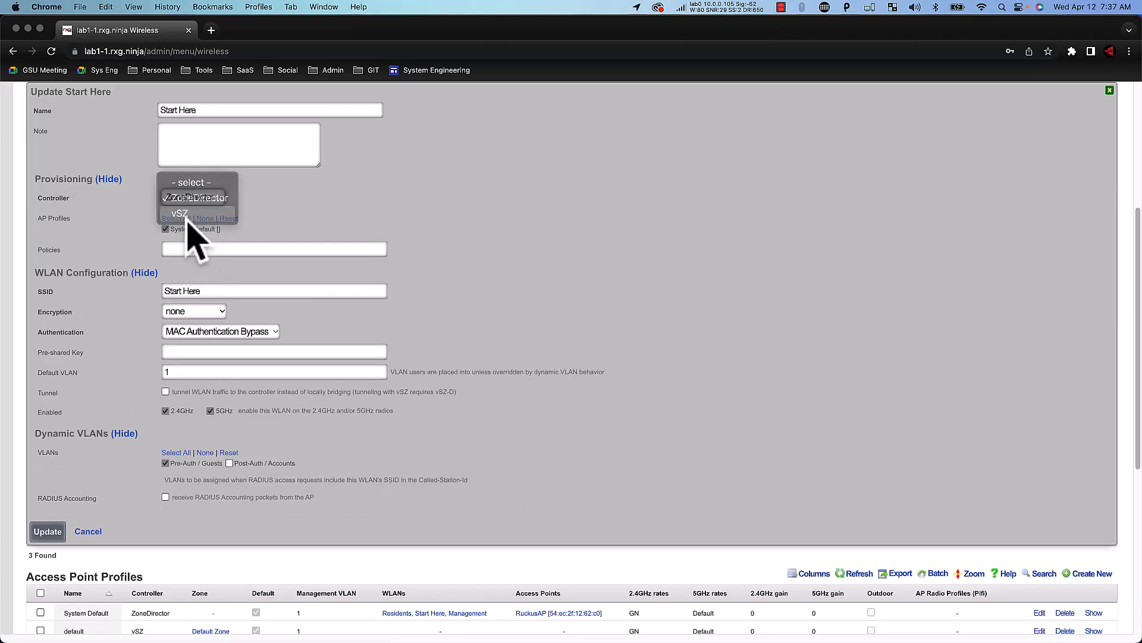
{"action": "left_click", "coordinate": [181, 213]}
{"action": "left_click", "coordinate": [46, 619]}
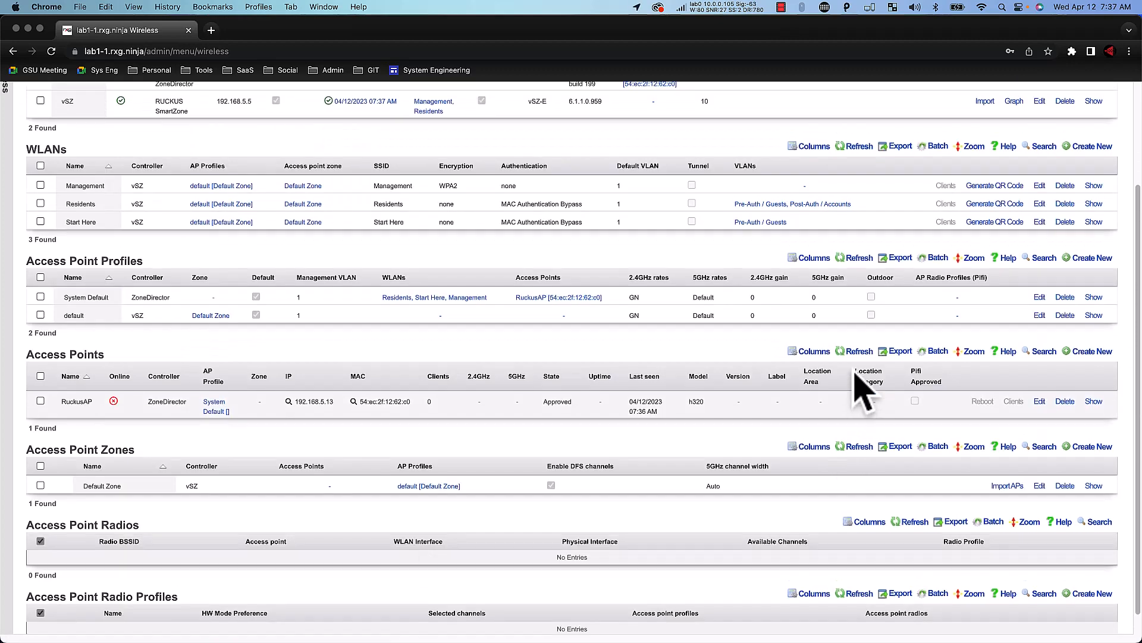
Check the vSZ controller's sync status, restore the side-by-side windows, and refresh the Wireless LANs list in Virtual SmartZone
{"action": "scroll", "coordinate": [863, 393], "scroll_direction": "up", "scroll_amount": 3}
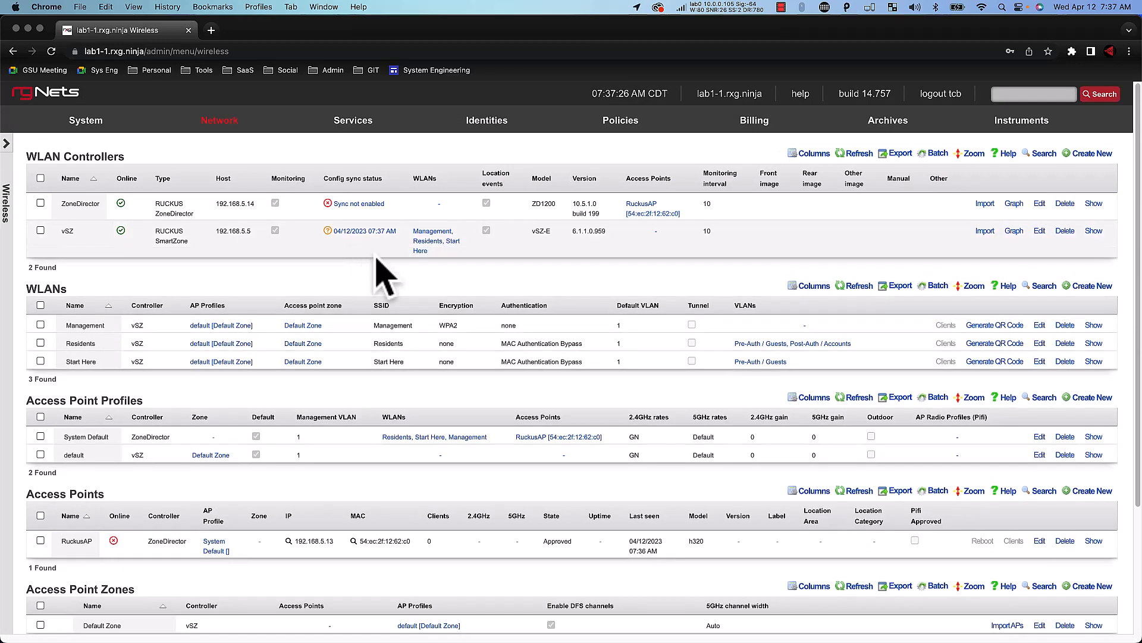
{"action": "mouse_move", "coordinate": [359, 231]}
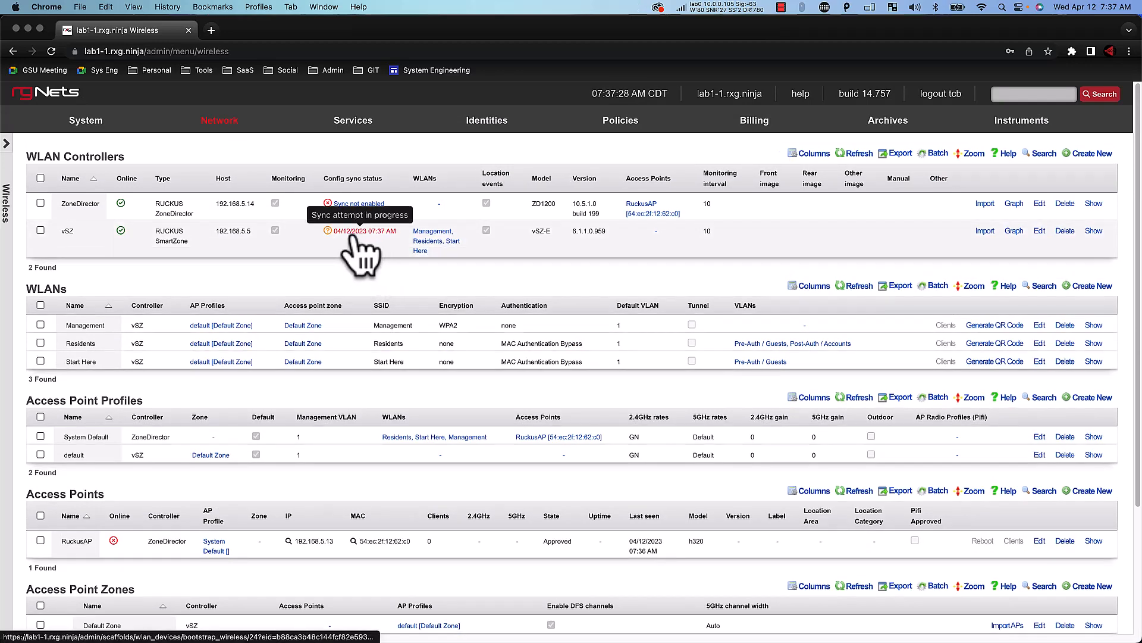
{"action": "double_click", "coordinate": [656, 35]}
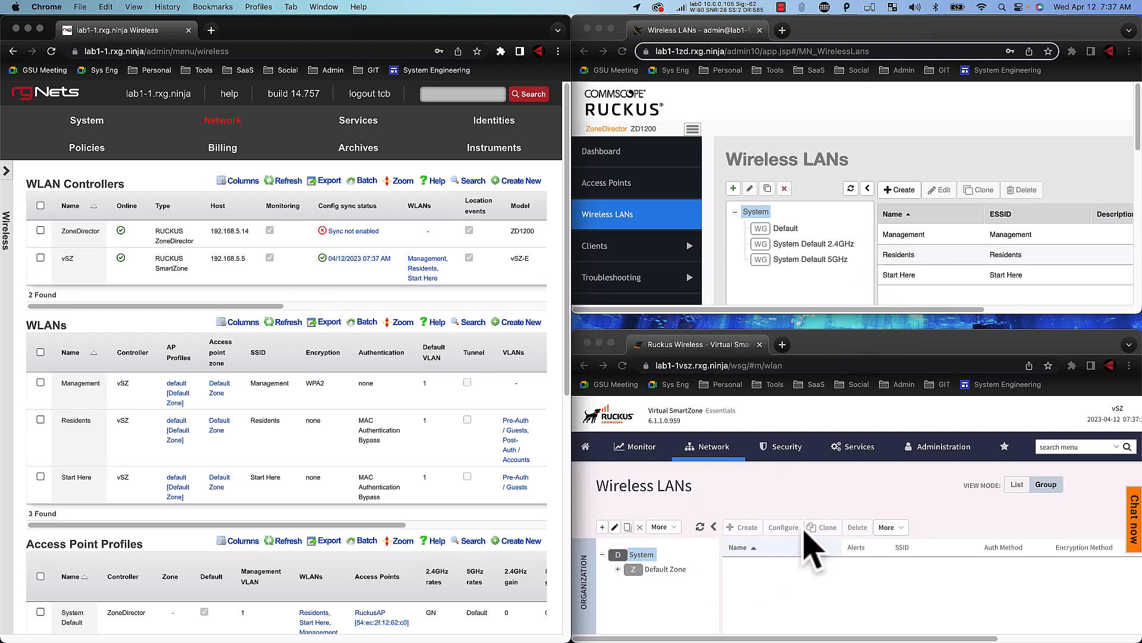
{"action": "left_click", "coordinate": [703, 533]}
{"action": "left_click", "coordinate": [700, 527]}
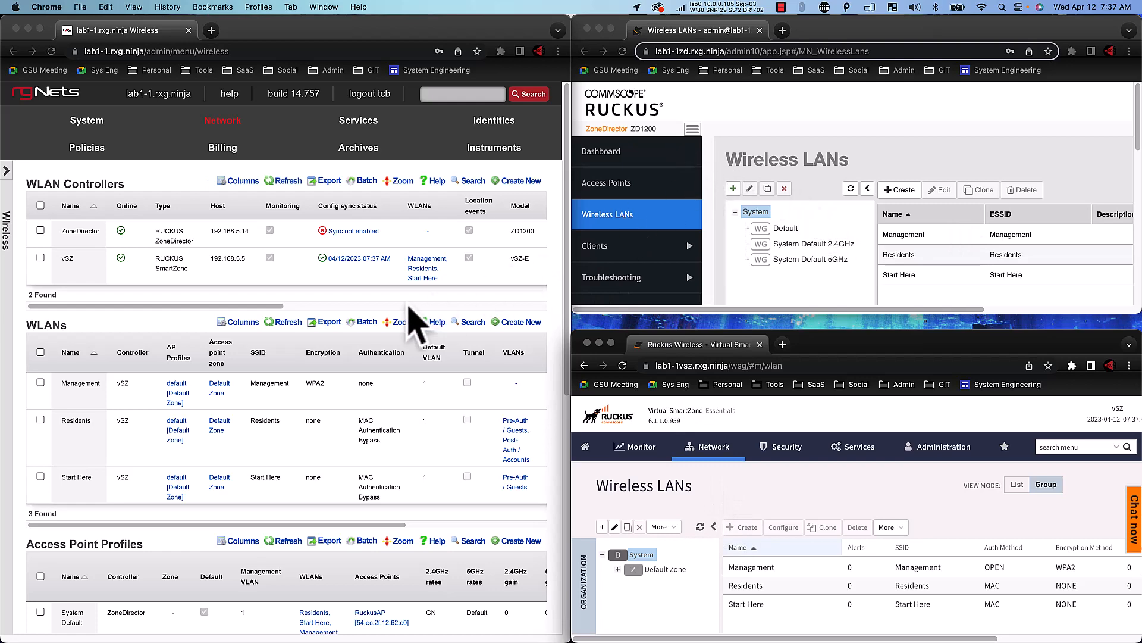
Delete the ZoneDirector controller from the rXg's WLAN controllers and confirm the deletion
{"action": "left_click_drag", "start_coordinate": [247, 307], "coordinate": [501, 299]}
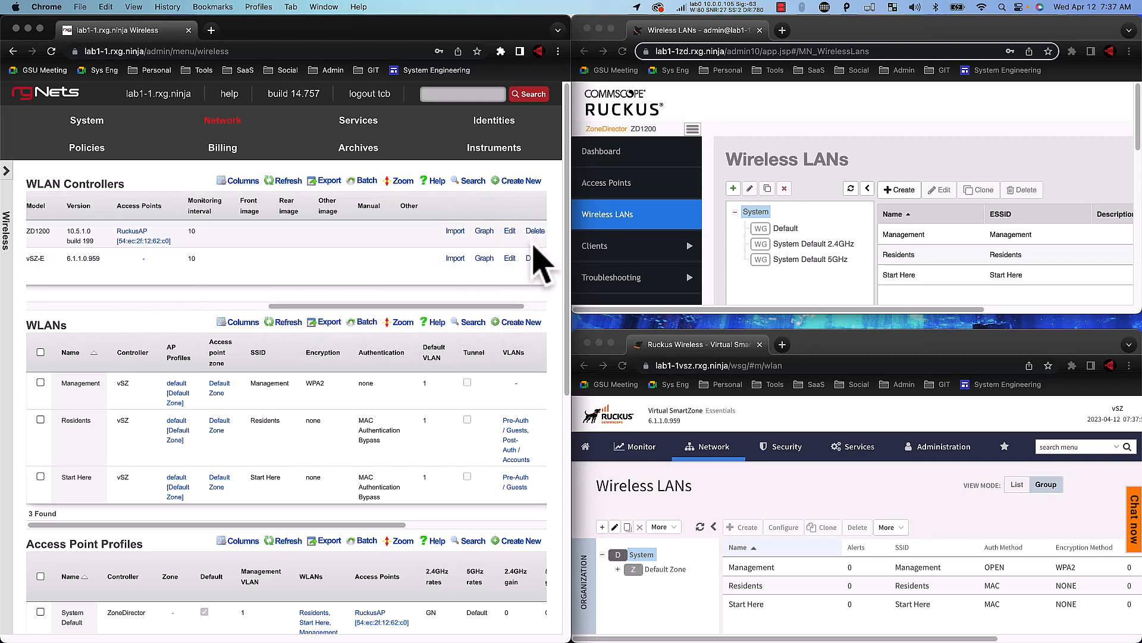
{"action": "left_click", "coordinate": [533, 233]}
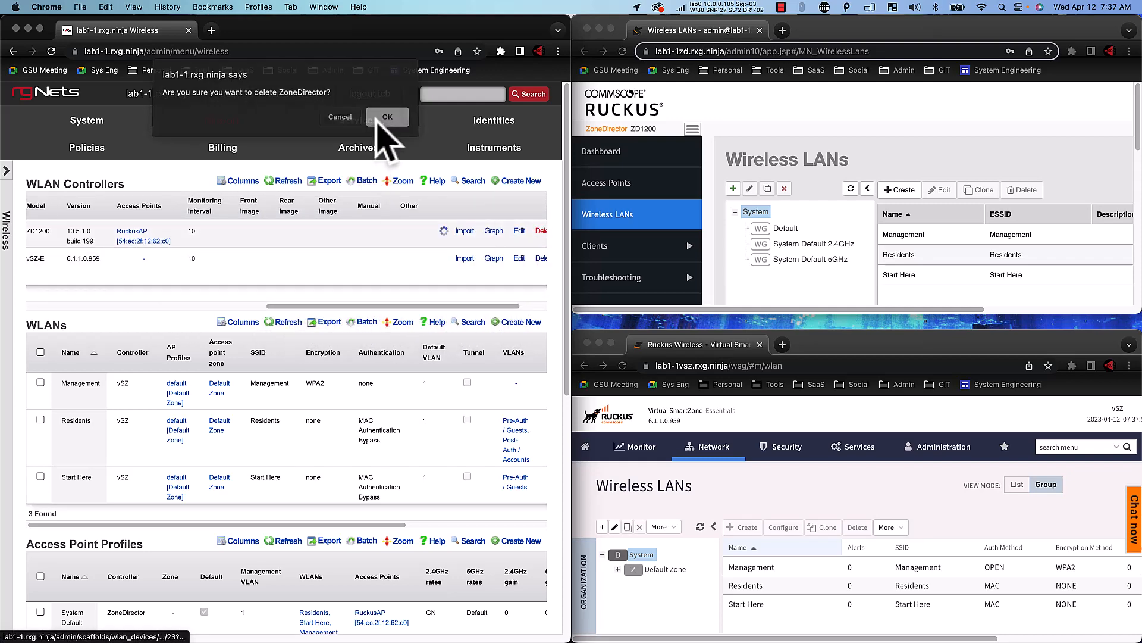
{"action": "left_click", "coordinate": [381, 113]}
Reload the rXg wireless page and review the remaining controllers, WLANs, access point profiles and access points
{"action": "mouse_move", "coordinate": [336, 277]}
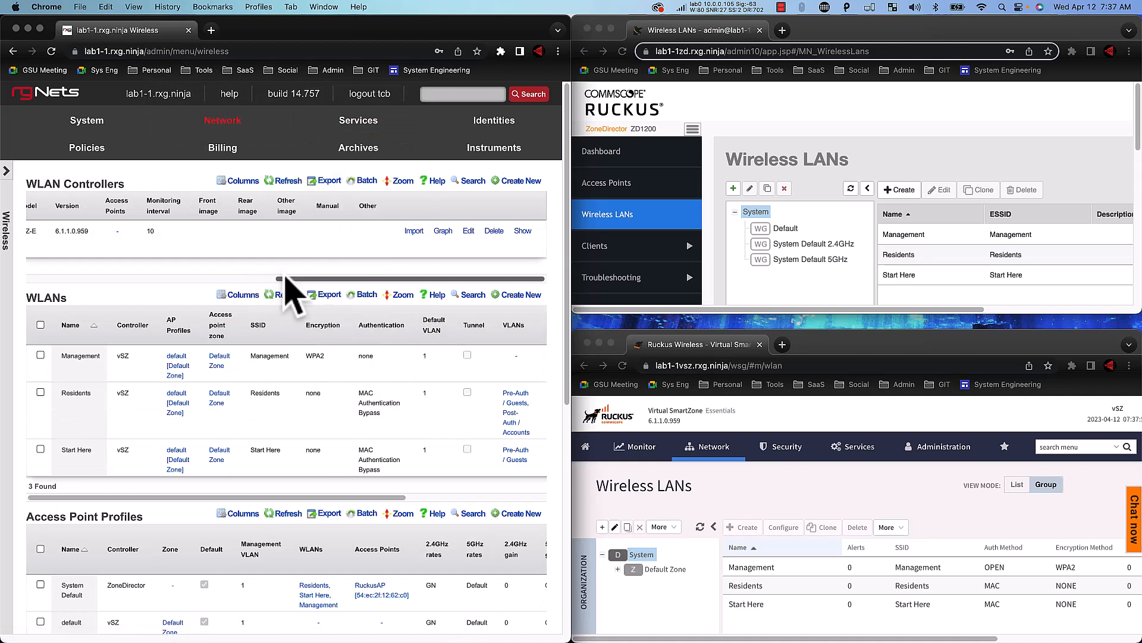
{"action": "left_click_drag", "start_coordinate": [284, 278], "coordinate": [9, 280]}
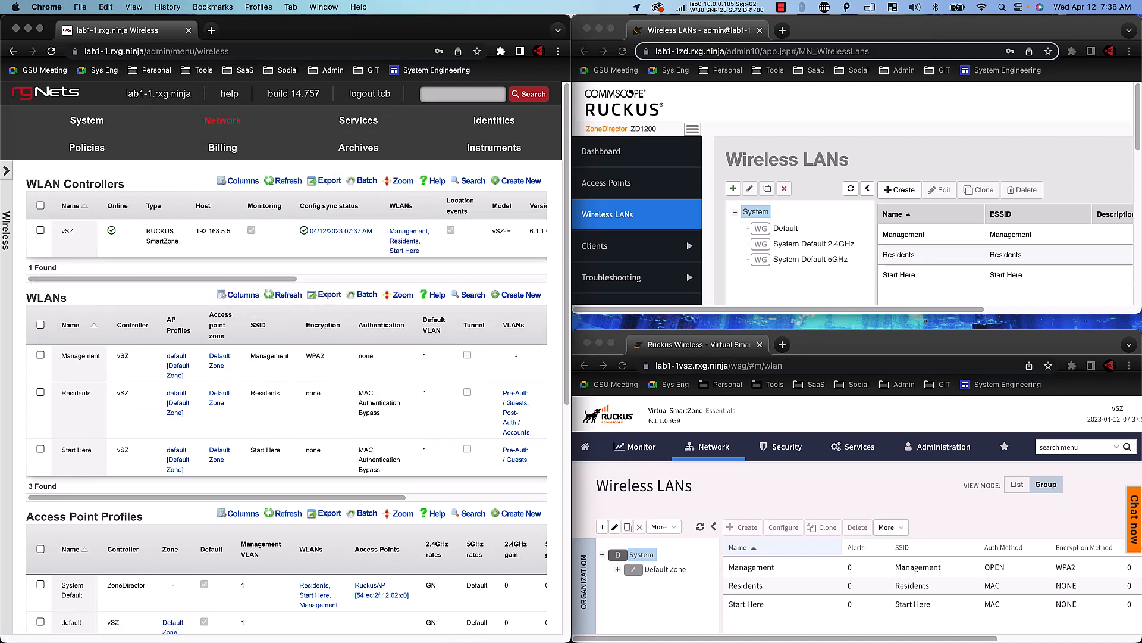
{"action": "left_click", "coordinate": [53, 51]}
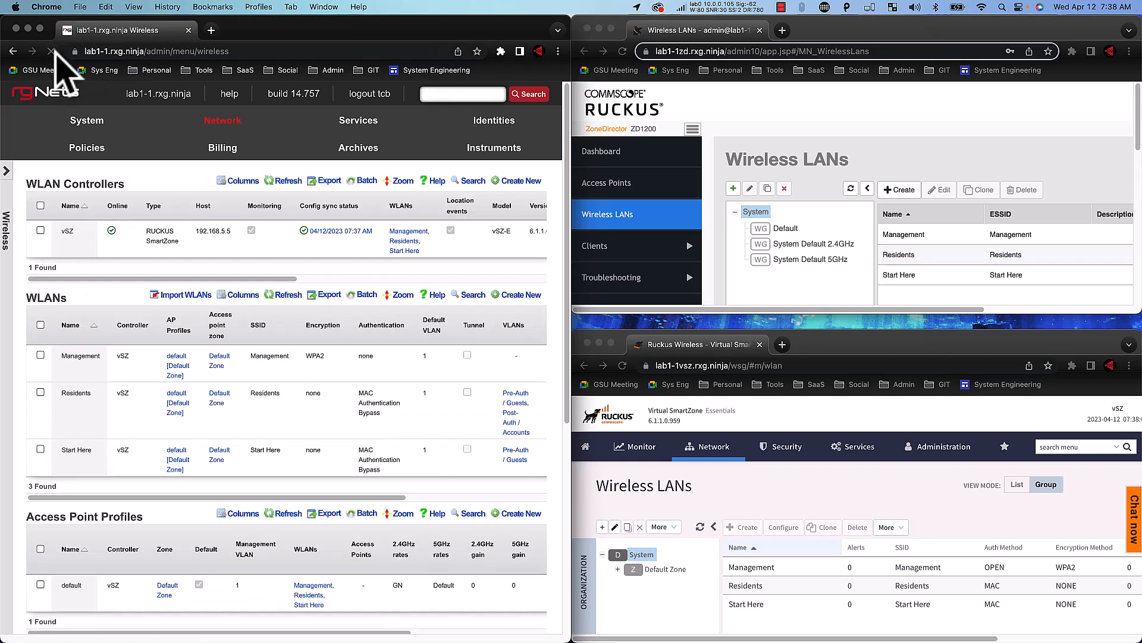
{"action": "scroll", "coordinate": [295, 508], "scroll_direction": "down", "scroll_amount": 5}
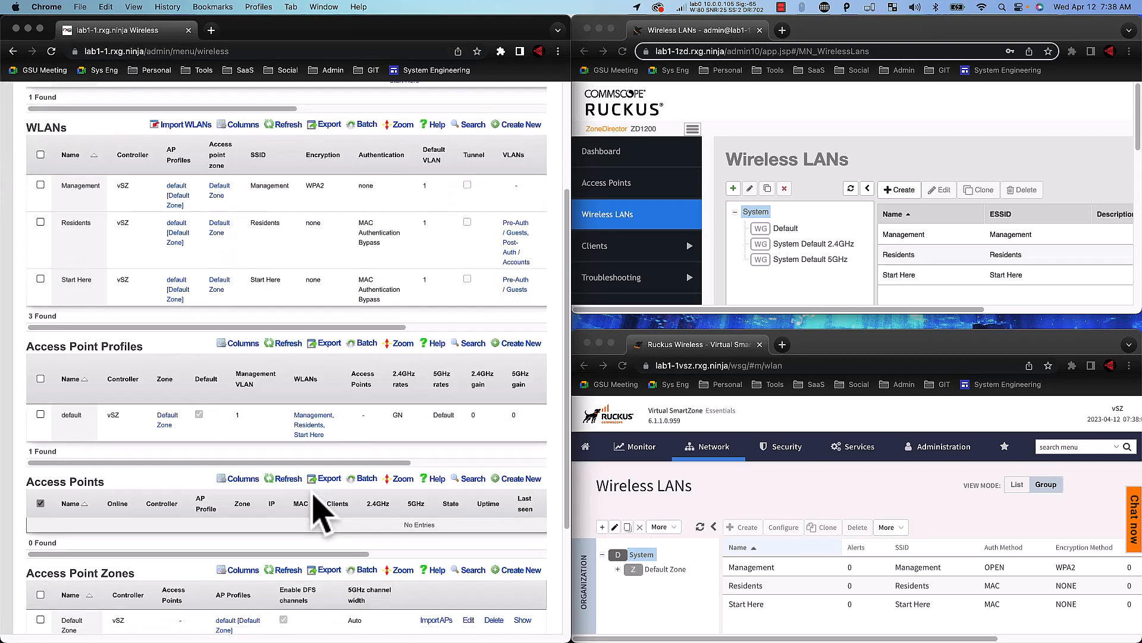